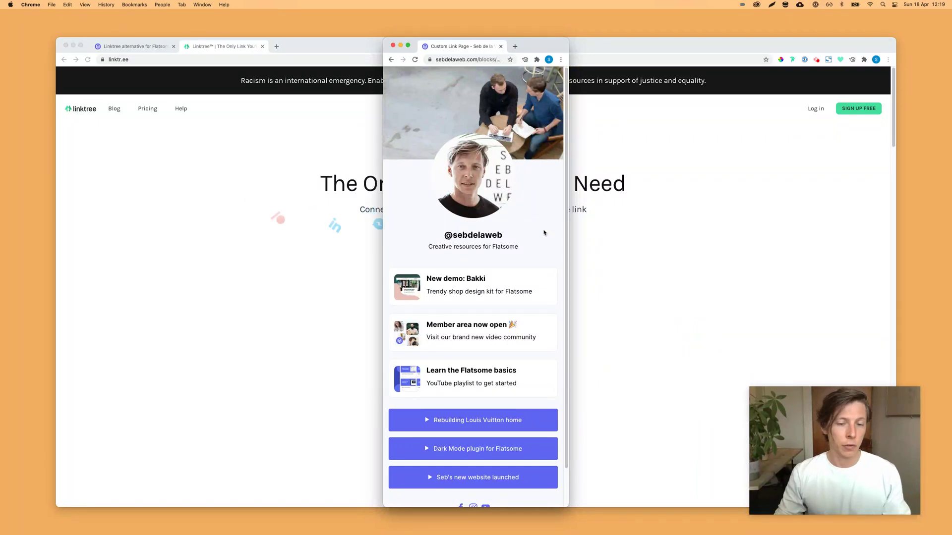
Step: Bring the Linktree homepage window forward and scroll down to its Join the Linktree community section
{"action": "left_click", "coordinate": [595, 226]}
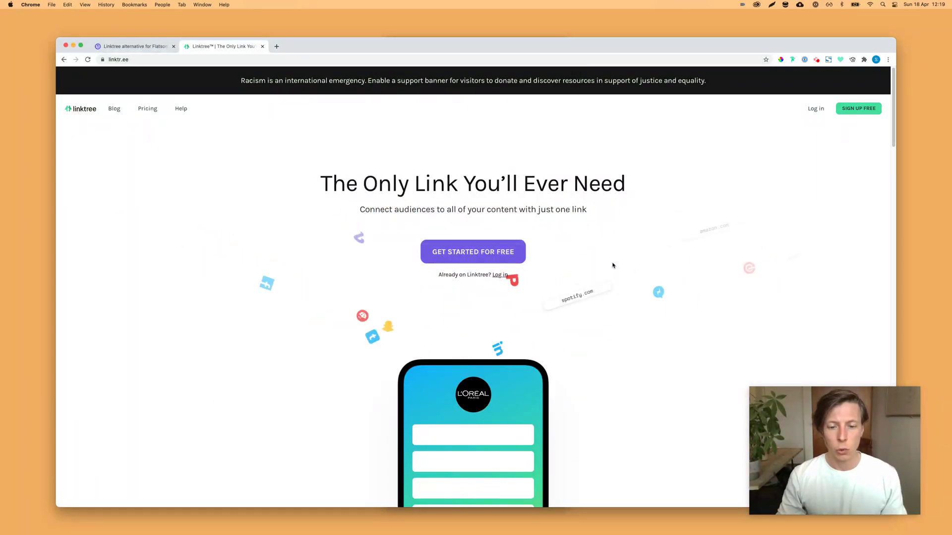
{"action": "scroll", "coordinate": [613, 266], "scroll_direction": "down", "scroll_amount": 1}
{"action": "scroll", "coordinate": [613, 266], "scroll_direction": "down", "scroll_amount": 5}
{"action": "scroll", "coordinate": [611, 270], "scroll_direction": "down", "scroll_amount": 5}
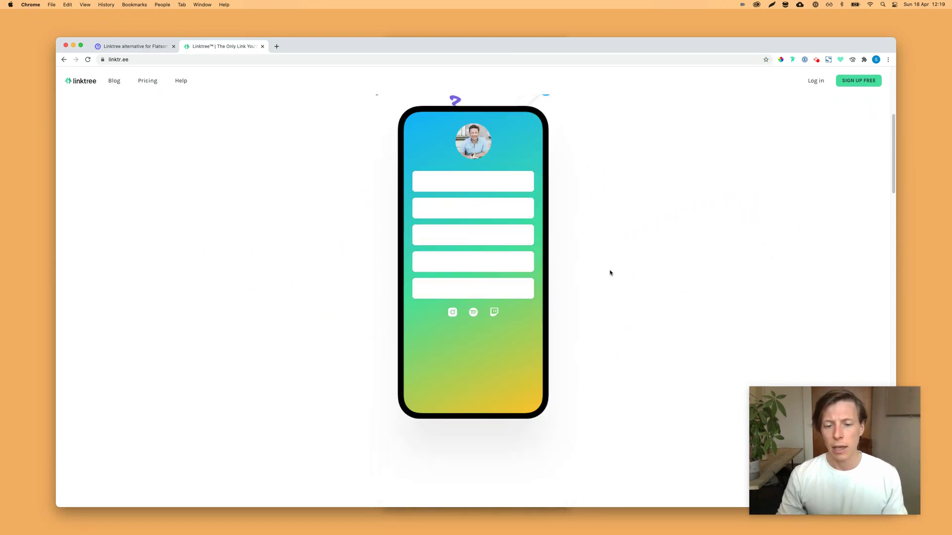
{"action": "scroll", "coordinate": [610, 275], "scroll_direction": "down", "scroll_amount": 10}
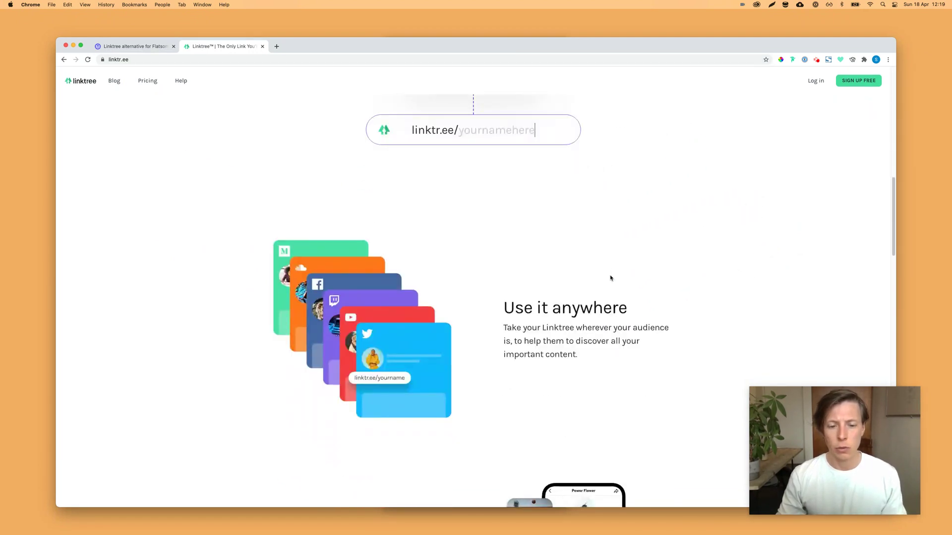
{"action": "scroll", "coordinate": [610, 279], "scroll_direction": "down", "scroll_amount": 20}
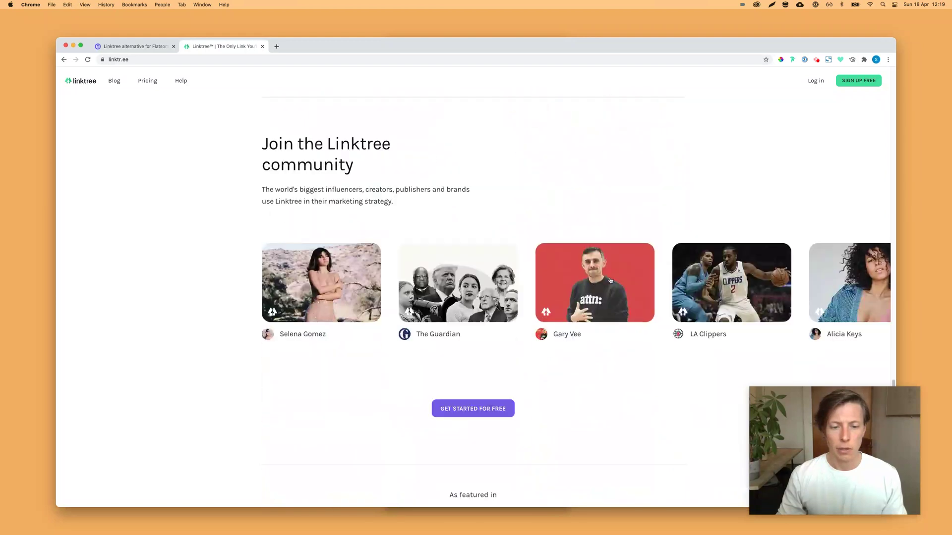
{"action": "left_click", "coordinate": [322, 303]}
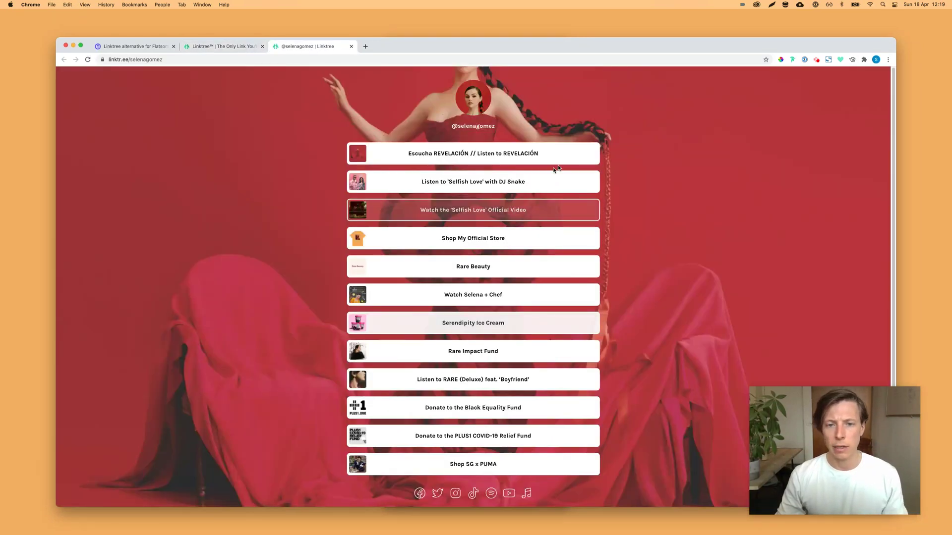
{"action": "left_click", "coordinate": [452, 498]}
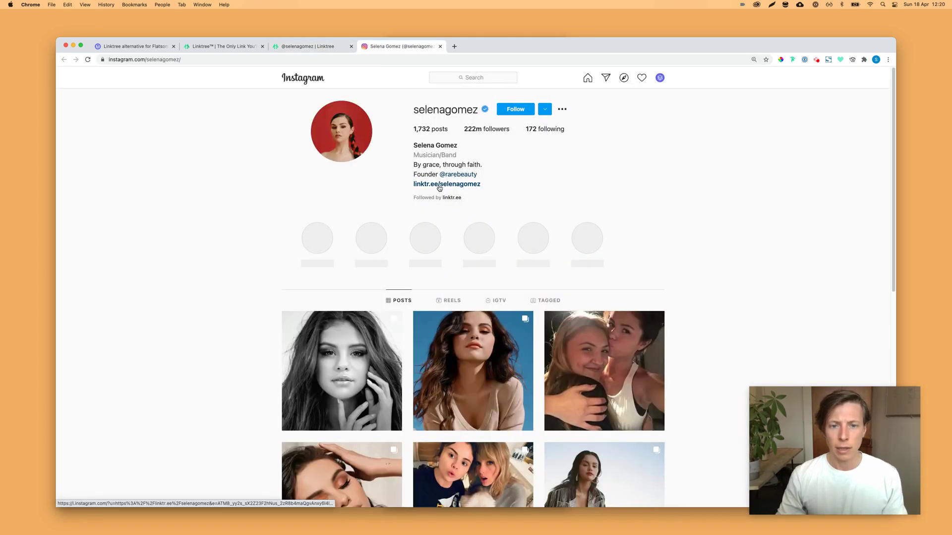
{"action": "left_click", "coordinate": [457, 186]}
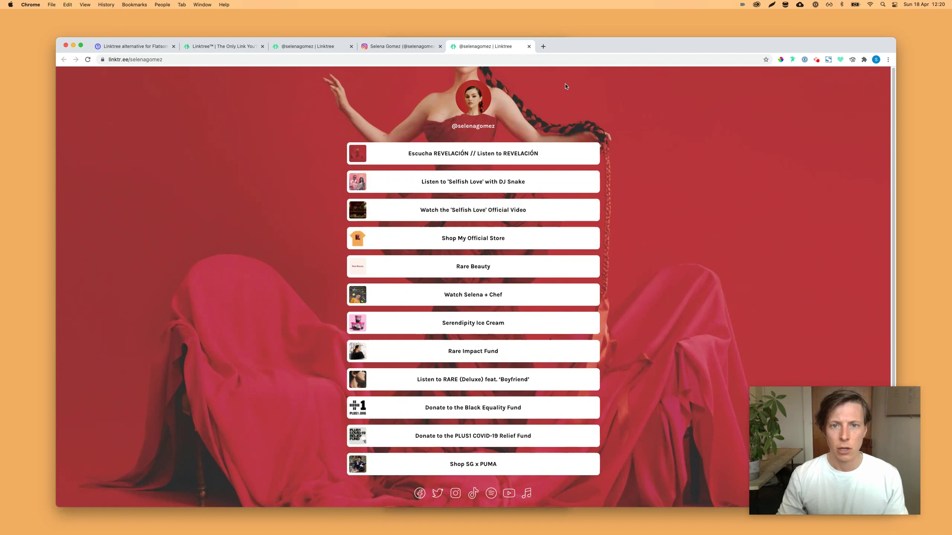
{"action": "left_click", "coordinate": [529, 46]}
{"action": "left_click", "coordinate": [440, 46]}
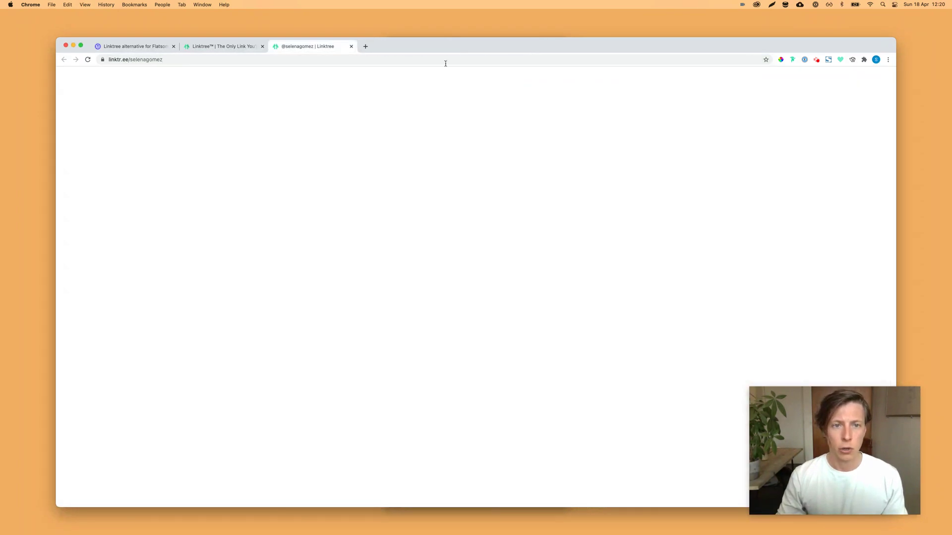
{"action": "left_click", "coordinate": [351, 46]}
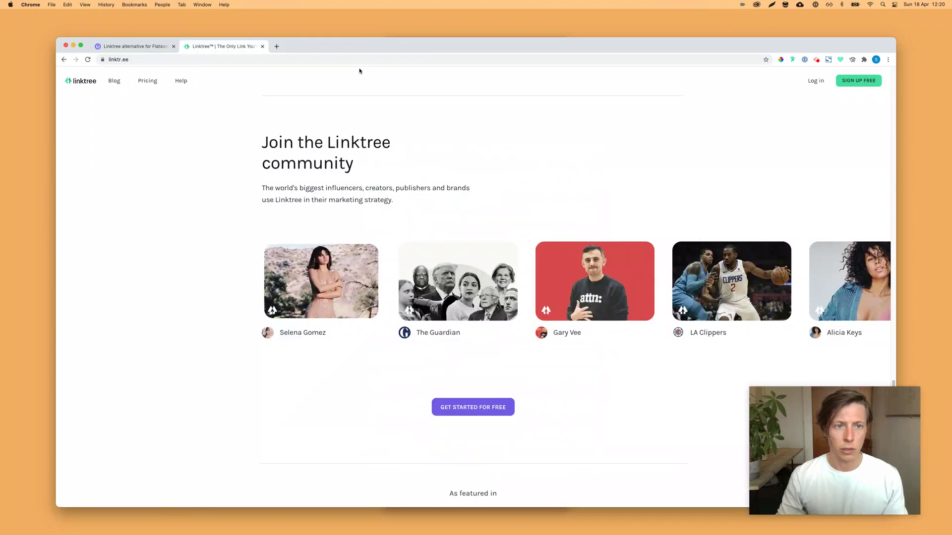
Step: Close the Linktree tab and glance over the small example link page window
{"action": "left_click", "coordinate": [263, 46]}
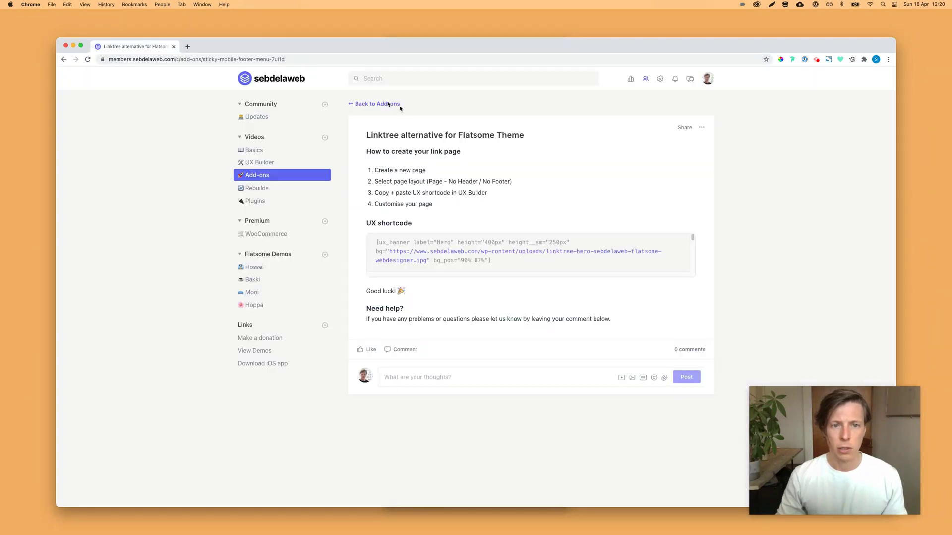
{"action": "key", "text": "super+grave"}
{"action": "scroll", "coordinate": [503, 274], "scroll_direction": "down", "scroll_amount": 2}
{"action": "scroll", "coordinate": [499, 248], "scroll_direction": "up", "scroll_amount": 2}
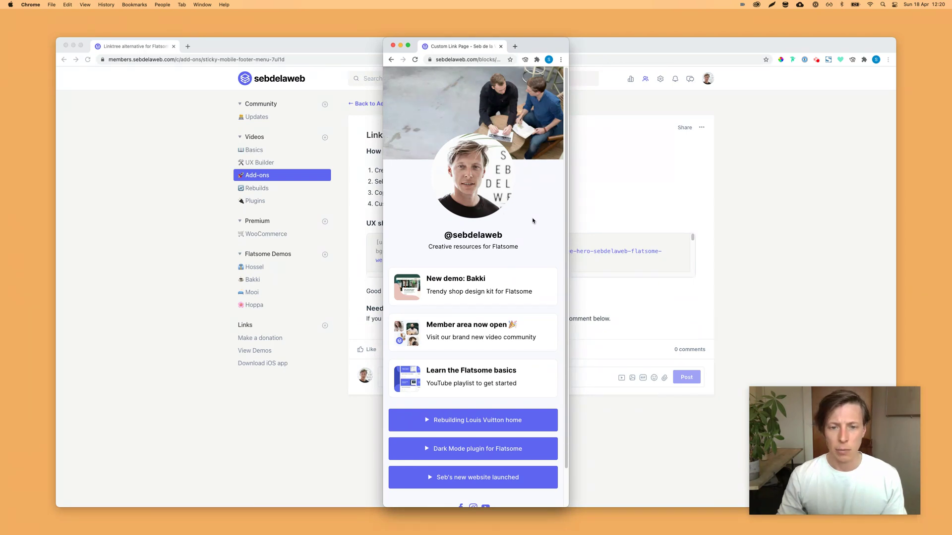
Step: Return to the member area window, opening and closing an empty new tab
{"action": "left_click", "coordinate": [630, 200]}
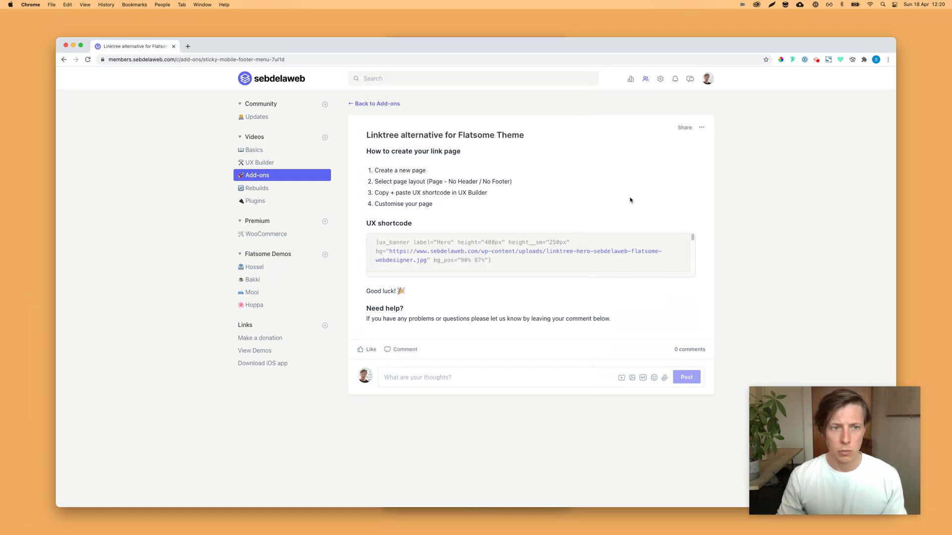
{"action": "key", "text": "super+t"}
{"action": "key", "text": "super+w"}
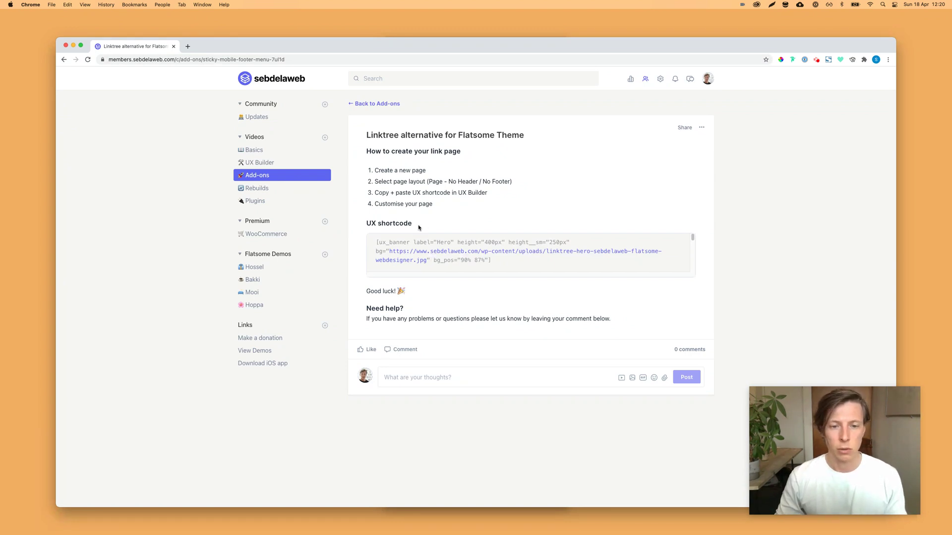
Step: Load sebdelaweb.com in a new tab and enter the WordPress admin area
{"action": "key", "text": "super+t"}
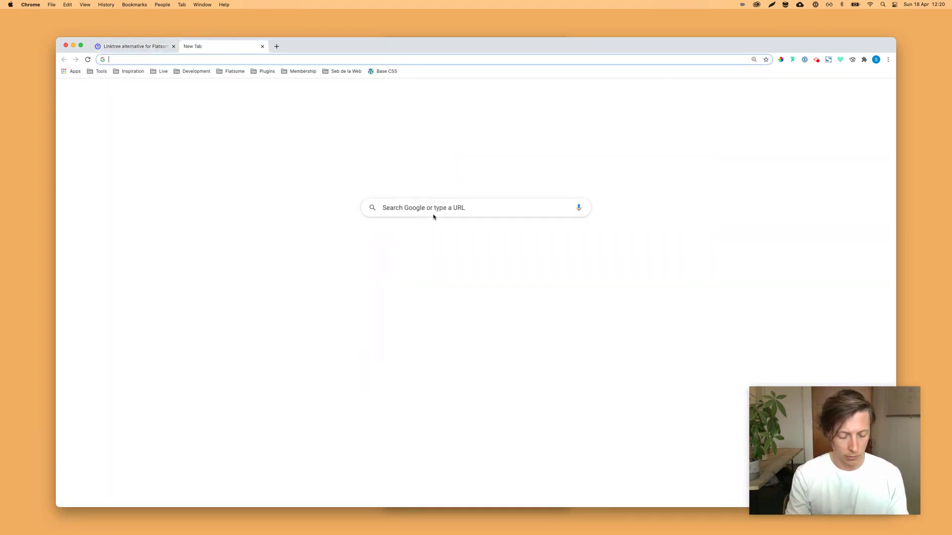
{"action": "type", "text": "seb"}
{"action": "key", "text": "Return"}
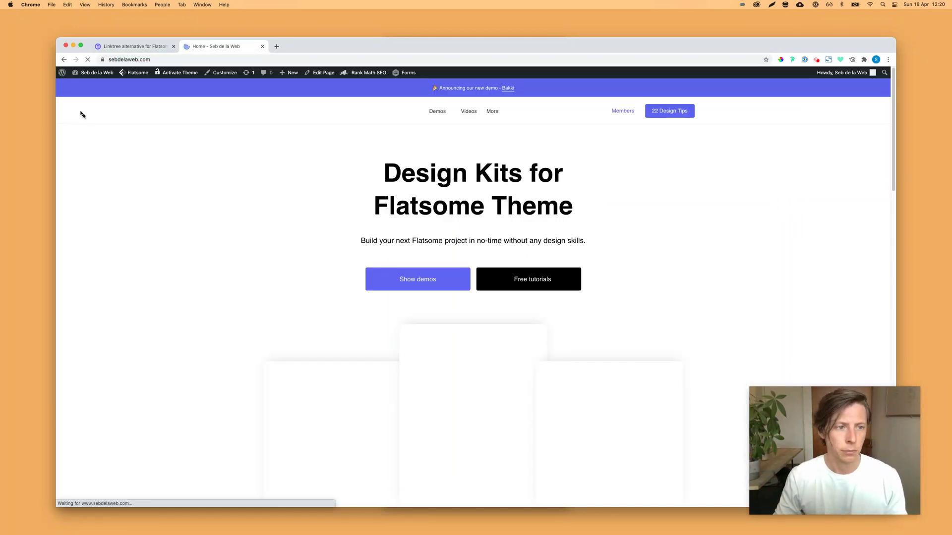
{"action": "left_click", "coordinate": [63, 77]}
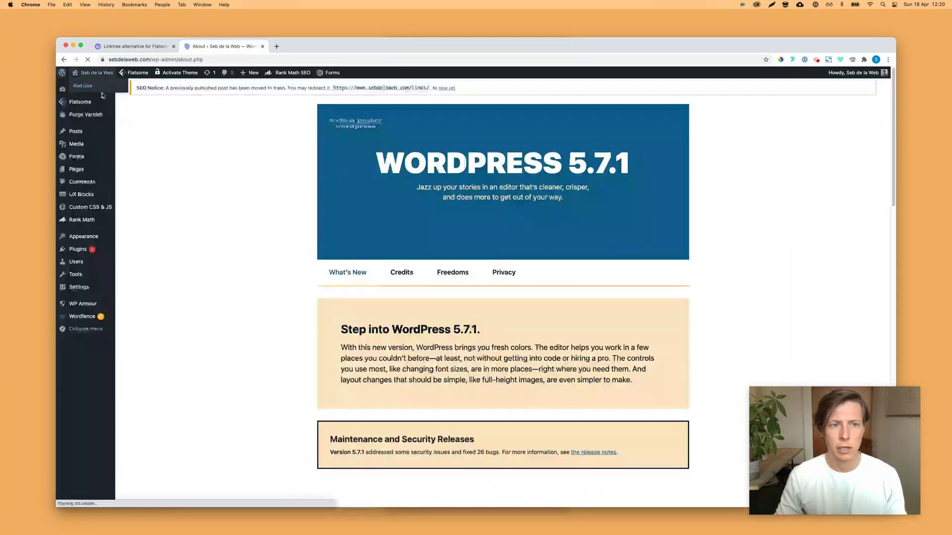
Step: Create and publish a new page titled 'Links', then open it in UX Builder
{"action": "mouse_move", "coordinate": [83, 170]}
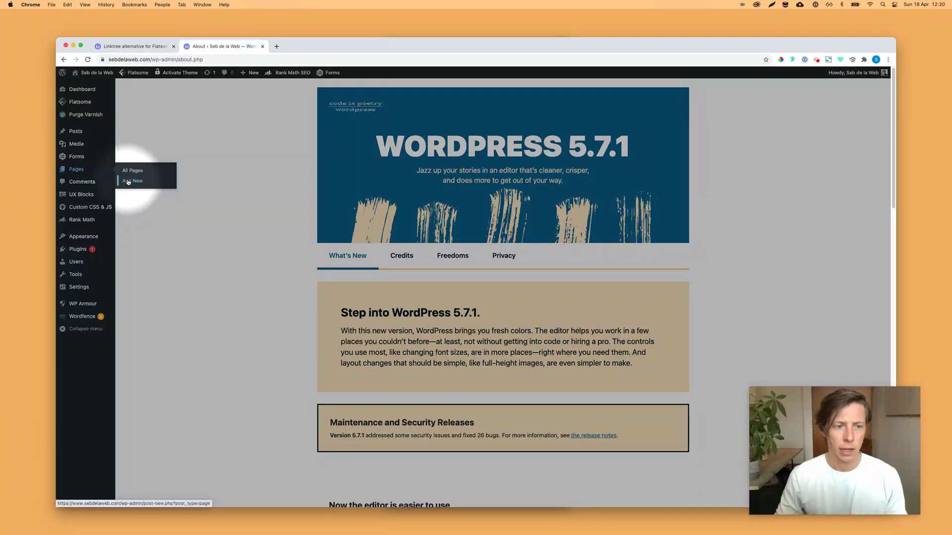
{"action": "left_click", "coordinate": [127, 181]}
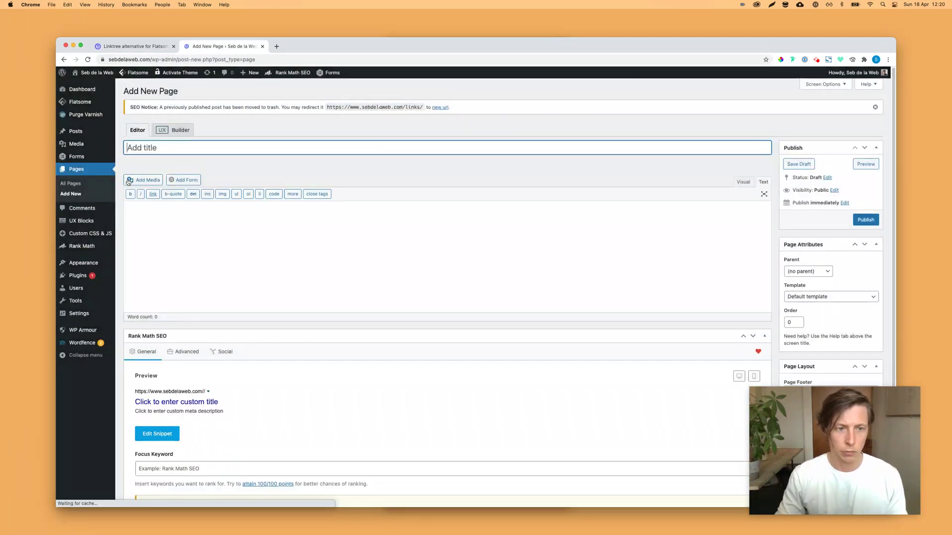
{"action": "type", "text": "Link"}
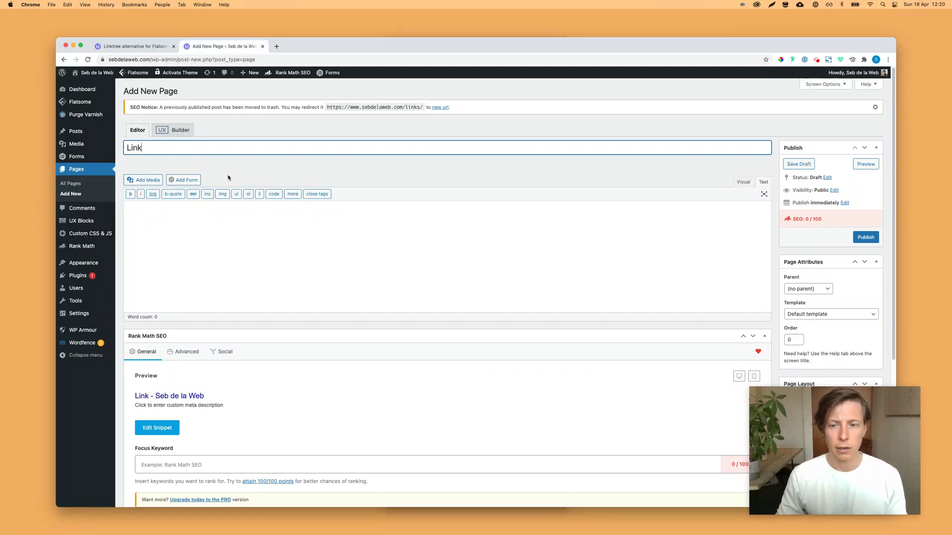
{"action": "type", "text": "s"}
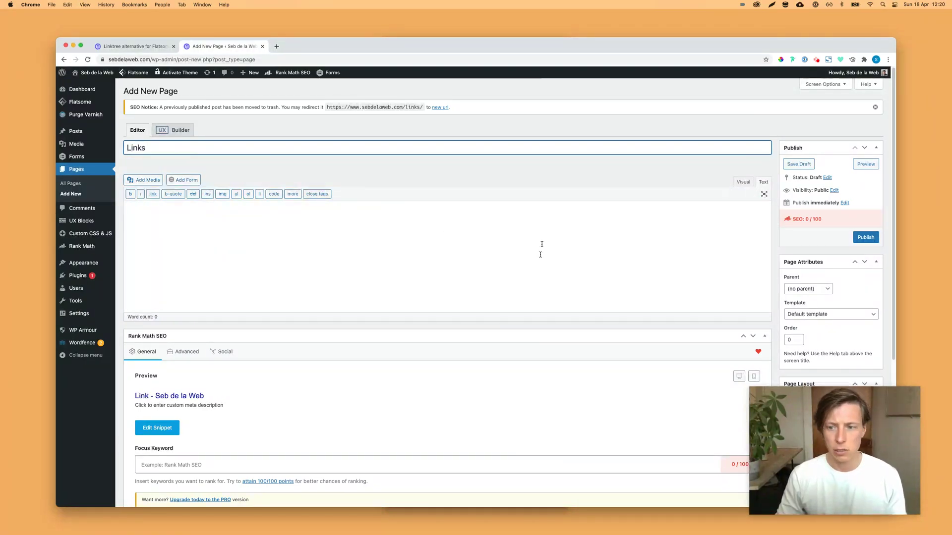
{"action": "scroll", "coordinate": [722, 315], "scroll_direction": "down", "scroll_amount": 1}
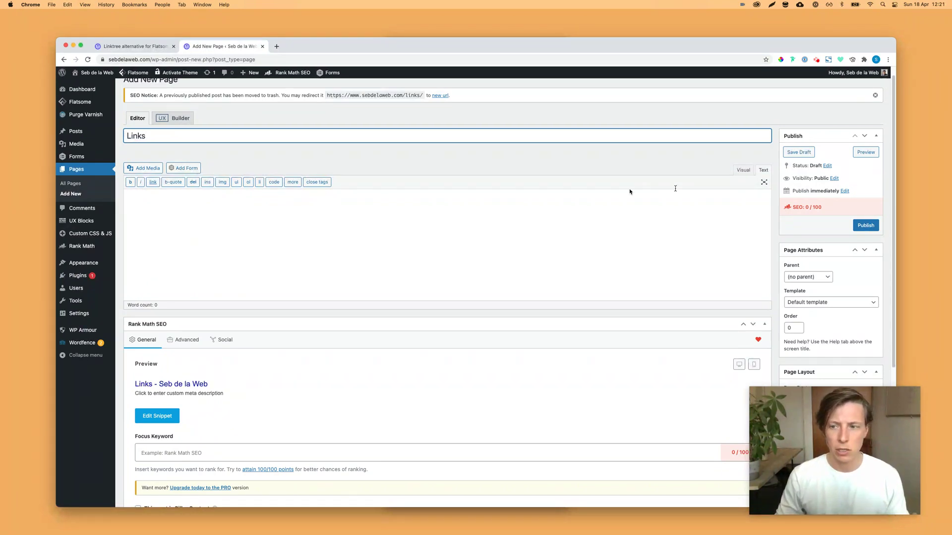
{"action": "left_click", "coordinate": [865, 225]}
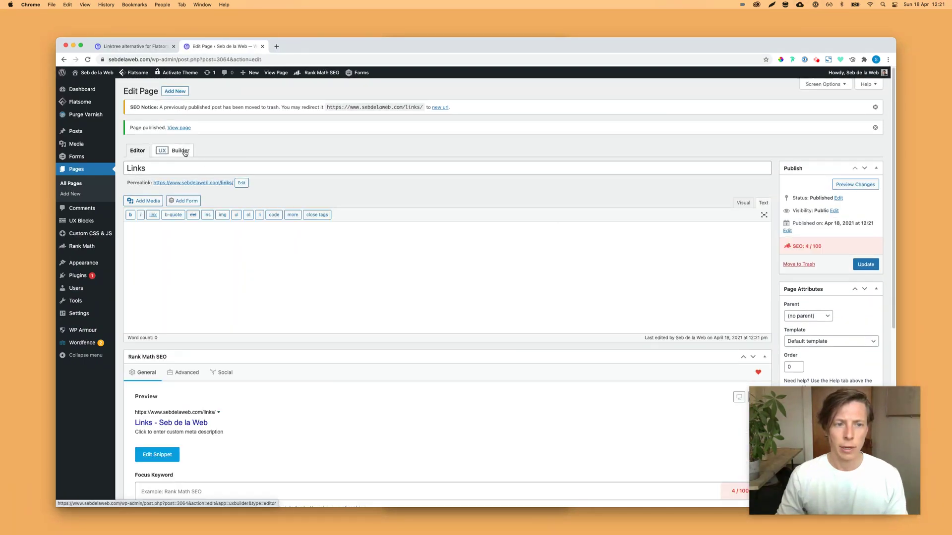
{"action": "left_click", "coordinate": [184, 151]}
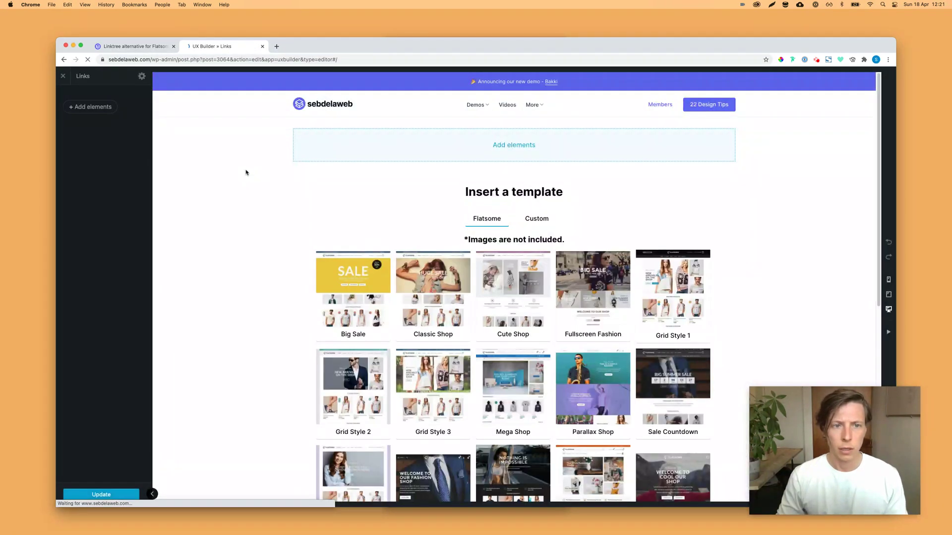
Step: Check the article's page layout instruction, then return to the Links page builder
{"action": "left_click", "coordinate": [158, 46]}
{"action": "left_click_drag", "start_coordinate": [519, 184], "coordinate": [365, 182]}
{"action": "left_click", "coordinate": [223, 46]}
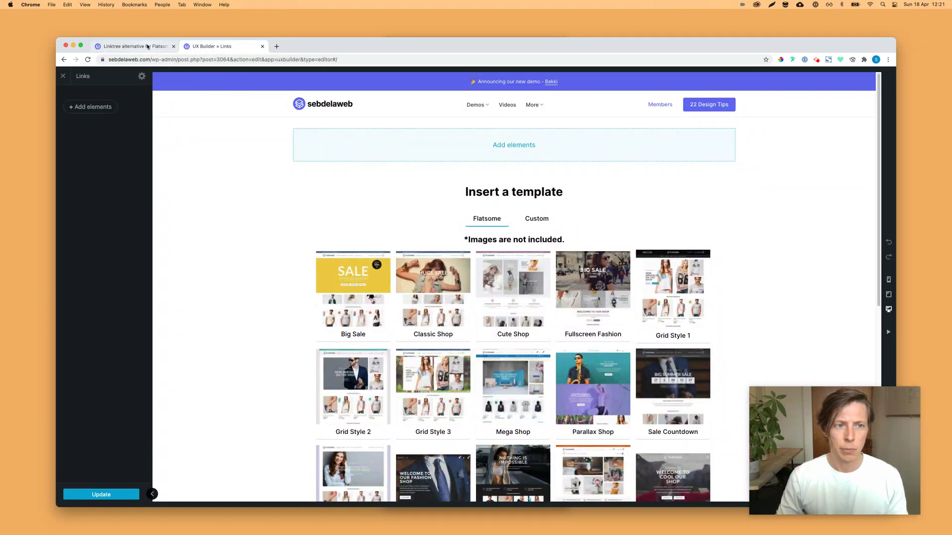
Step: Set the page template to 'Page - No Header / No Footer' in the page settings
{"action": "left_click", "coordinate": [142, 77]}
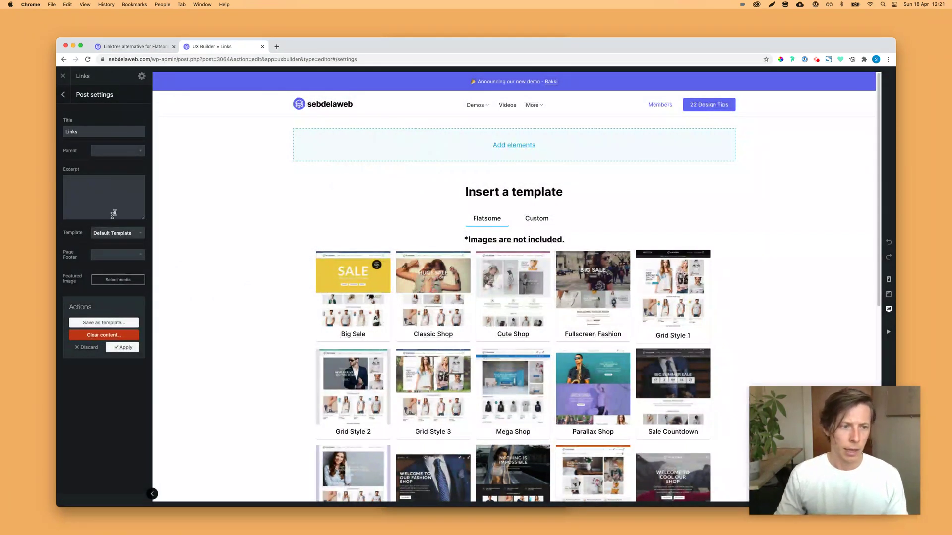
{"action": "left_click", "coordinate": [91, 234]}
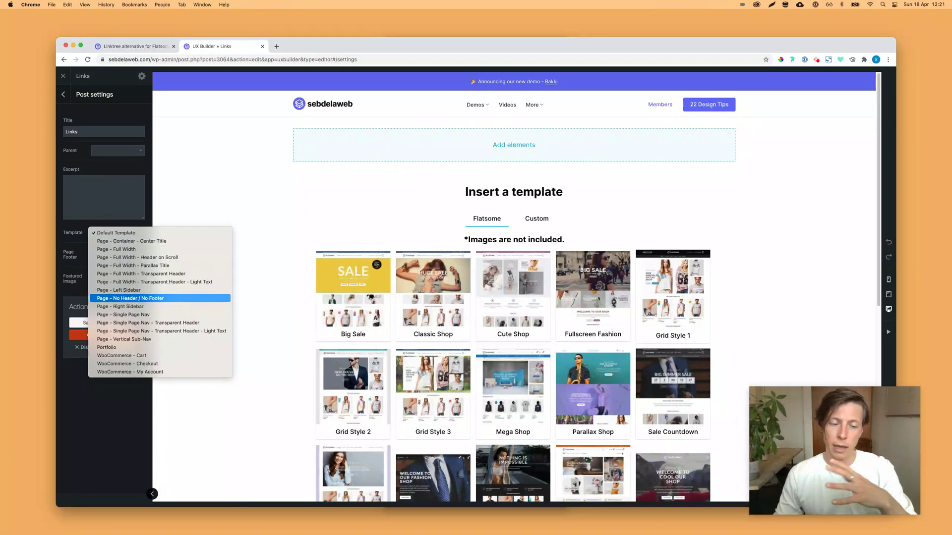
{"action": "left_click", "coordinate": [146, 298]}
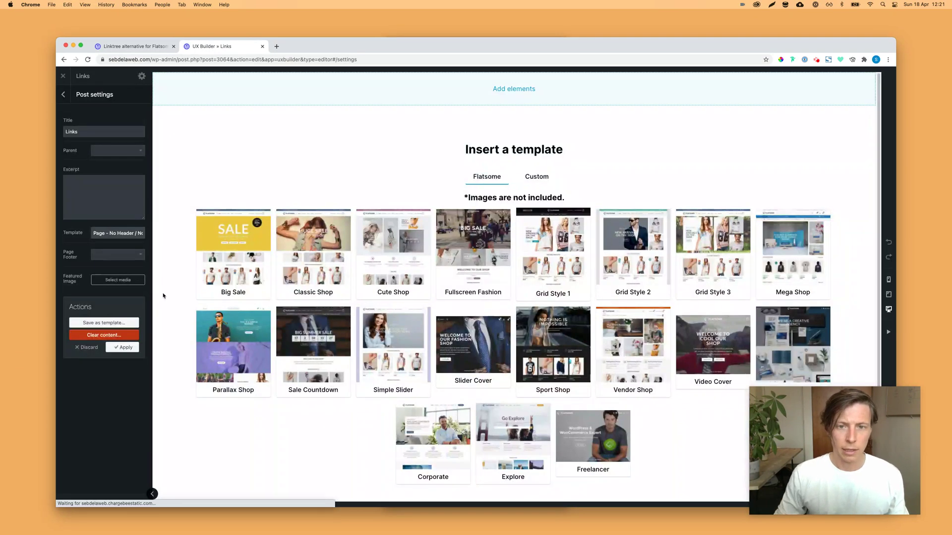
{"action": "left_click", "coordinate": [66, 94]}
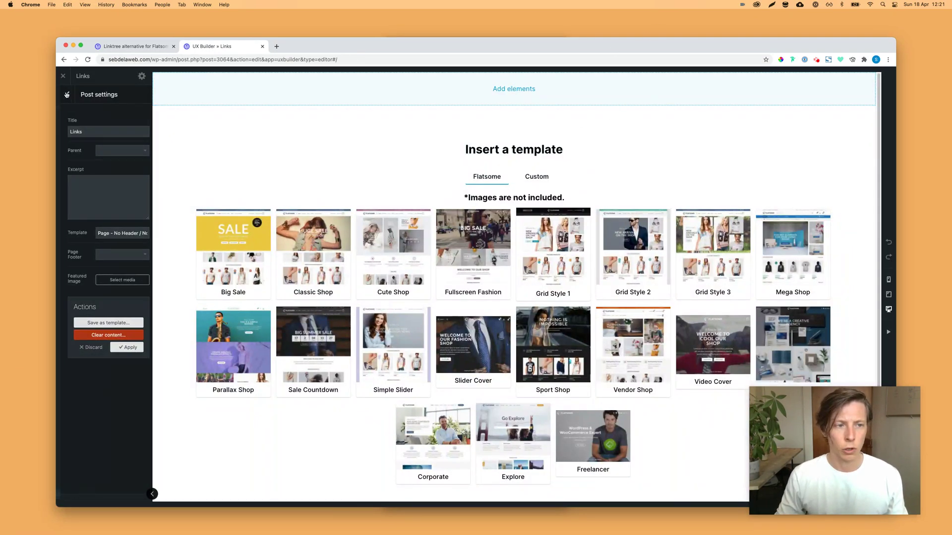
Step: Select the whole UX shortcode in the Linktree alternative article, then go back to the builder
{"action": "left_click", "coordinate": [153, 48]}
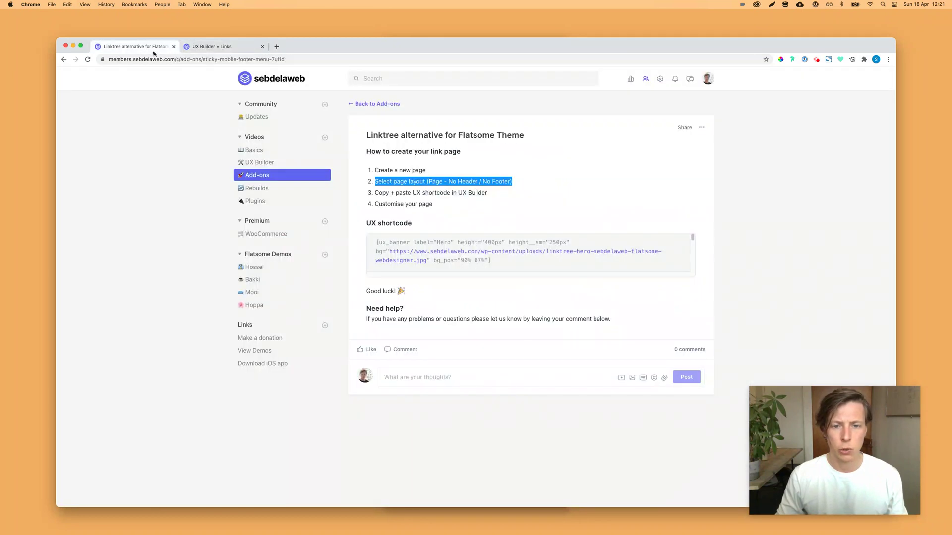
{"action": "left_click", "coordinate": [386, 234]}
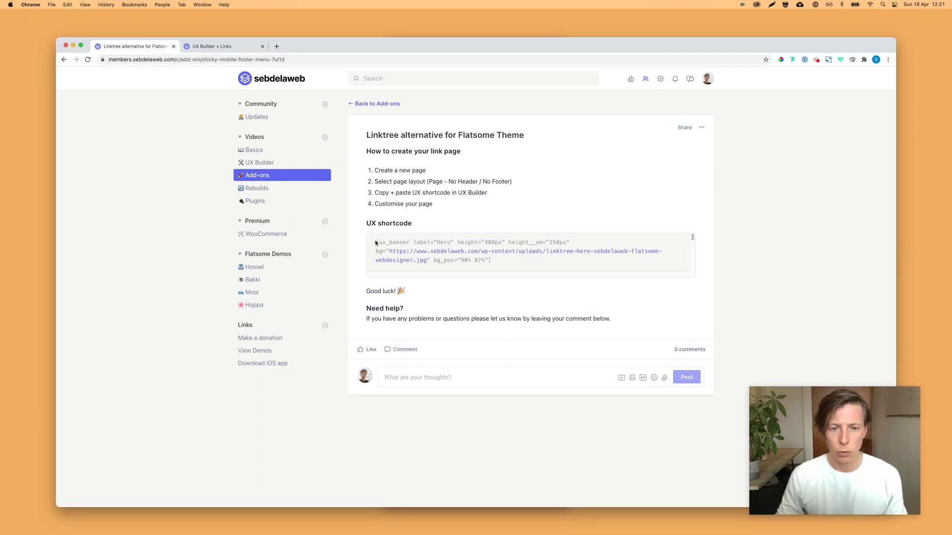
{"action": "left_click_drag", "start_coordinate": [378, 250], "coordinate": [440, 267]}
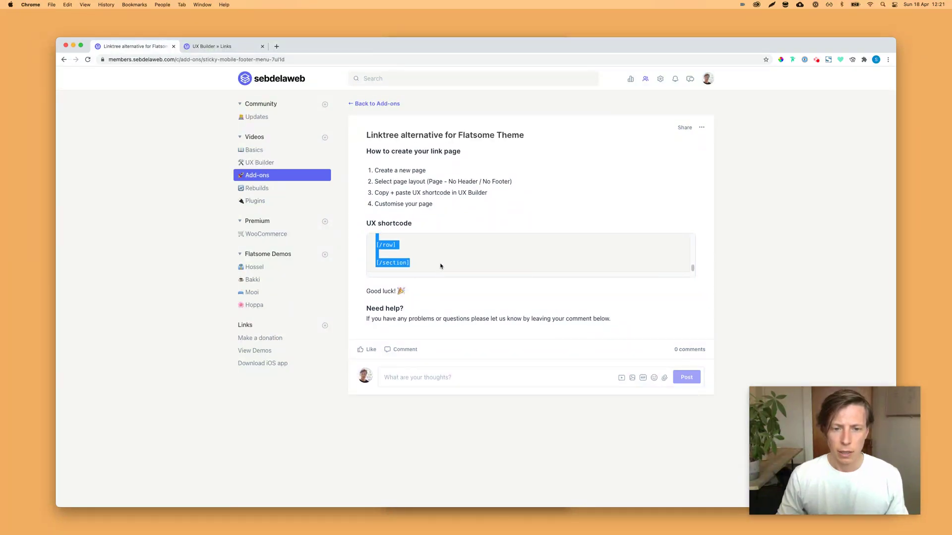
{"action": "left_click", "coordinate": [236, 49]}
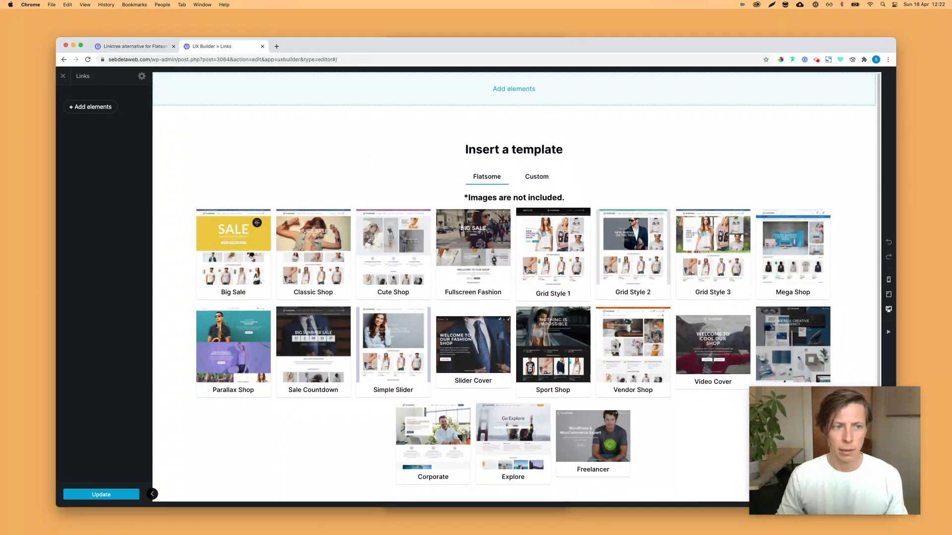
Step: Paste the copied UX shortcode into Add elements' Import box and import it
{"action": "left_click", "coordinate": [93, 108]}
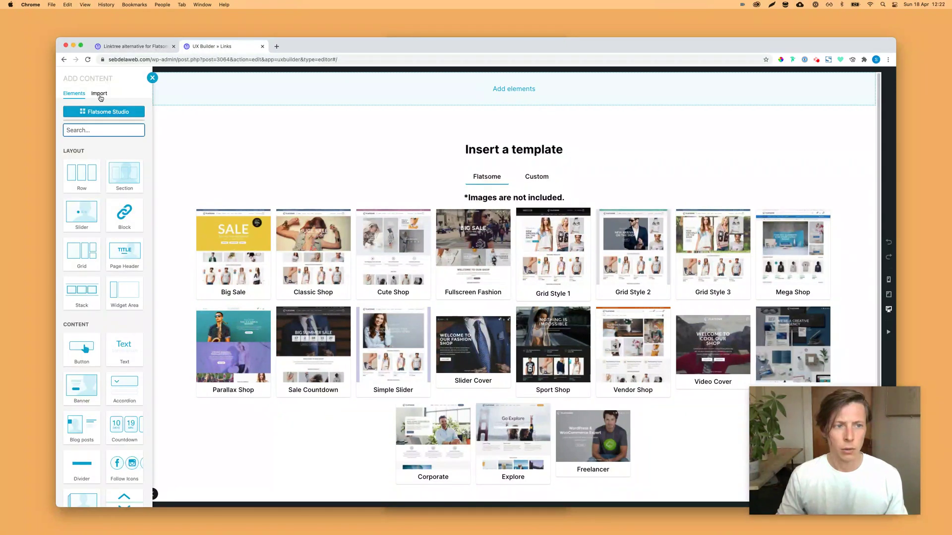
{"action": "left_click", "coordinate": [101, 97]}
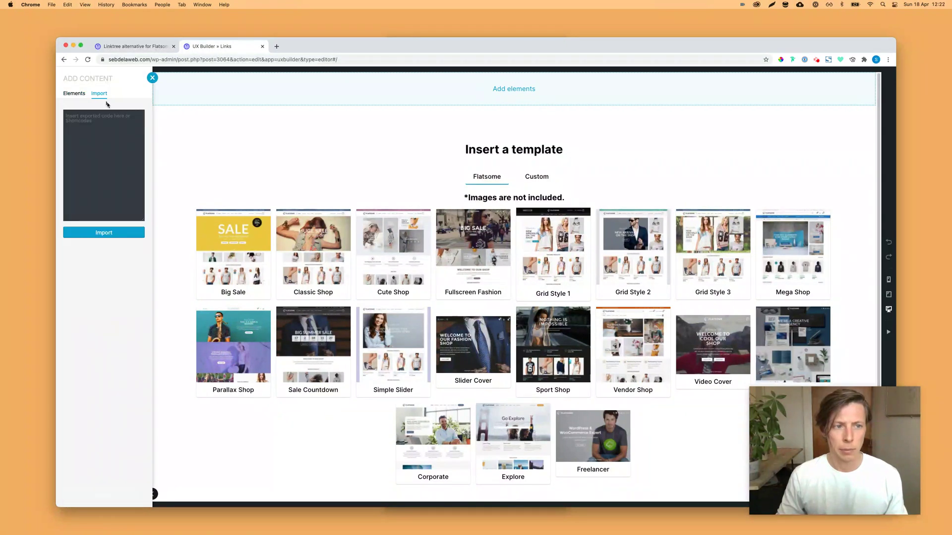
{"action": "left_click", "coordinate": [119, 142]}
{"action": "key", "text": "super+v"}
{"action": "left_click", "coordinate": [127, 232]}
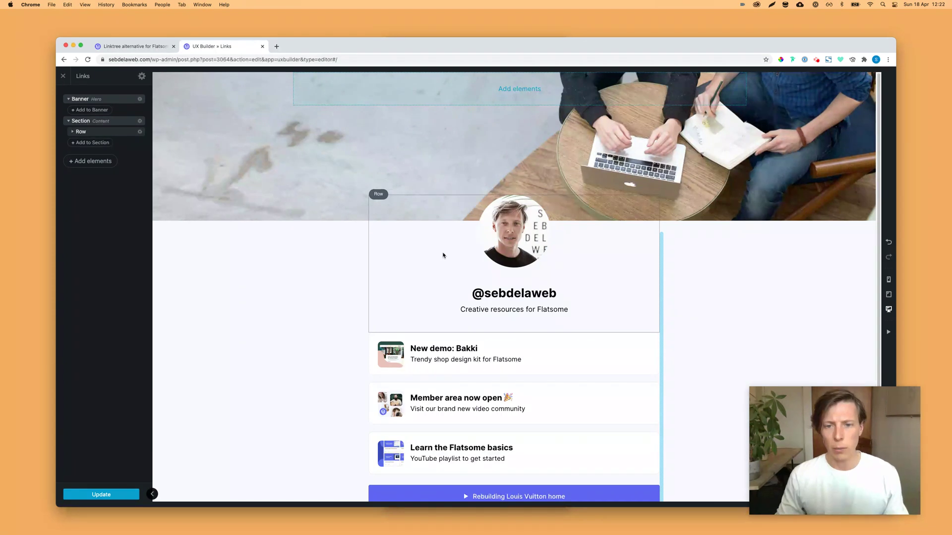
Step: Open the hero banner's settings and look through its Link and Video sections
{"action": "left_click", "coordinate": [441, 169]}
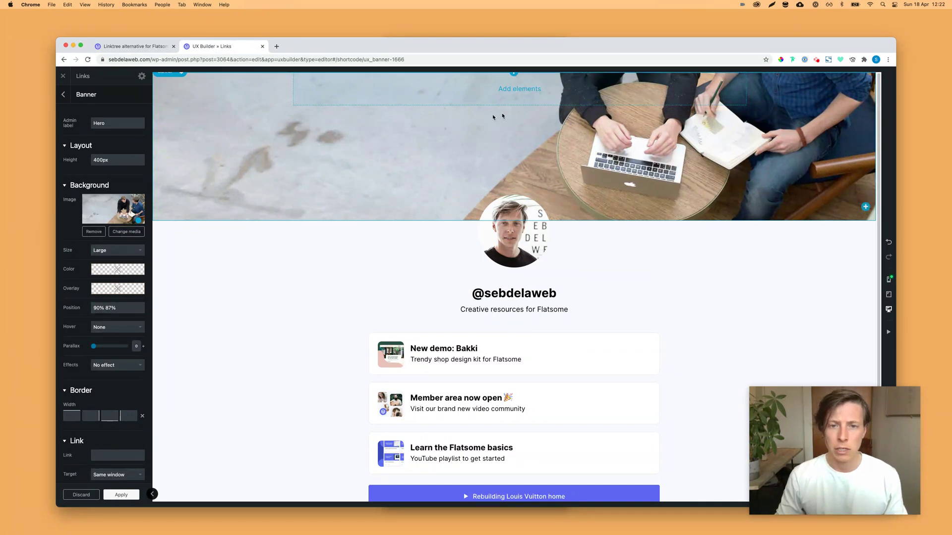
{"action": "scroll", "coordinate": [104, 337], "scroll_direction": "down", "scroll_amount": 5}
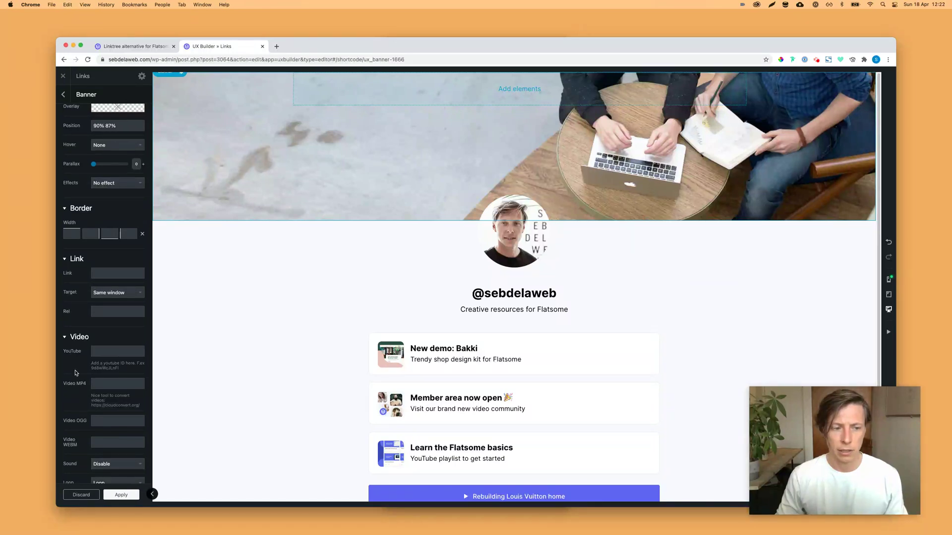
{"action": "scroll", "coordinate": [75, 350], "scroll_direction": "down", "scroll_amount": 1}
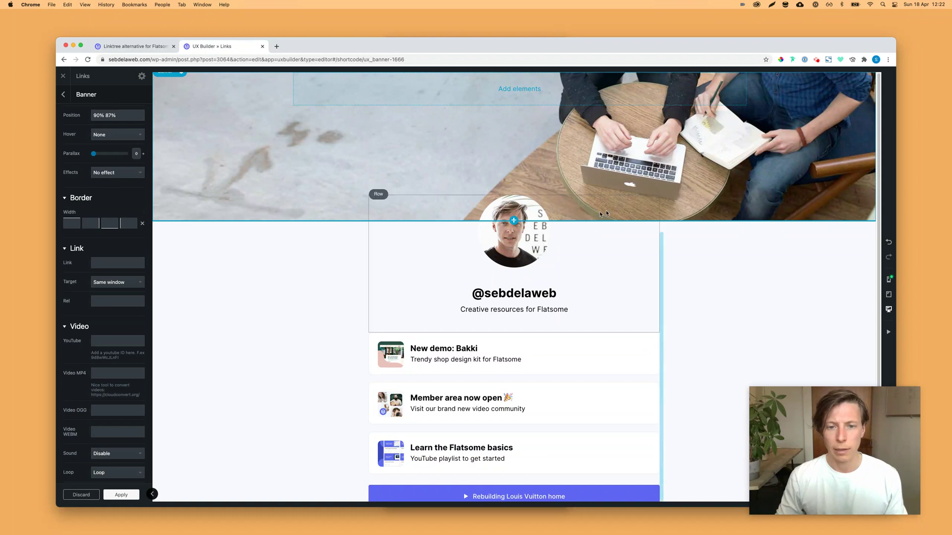
{"action": "left_click", "coordinate": [515, 210]}
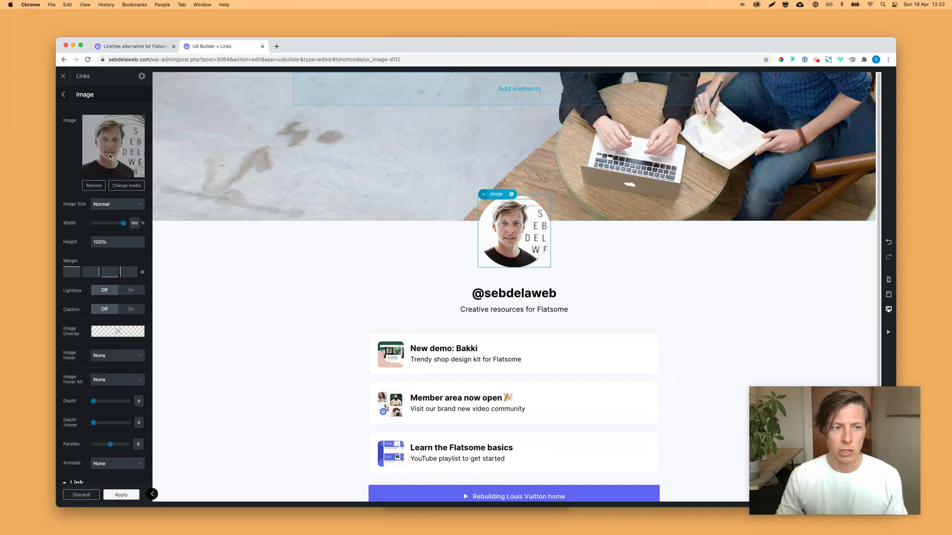
{"action": "scroll", "coordinate": [139, 339], "scroll_direction": "down", "scroll_amount": 5}
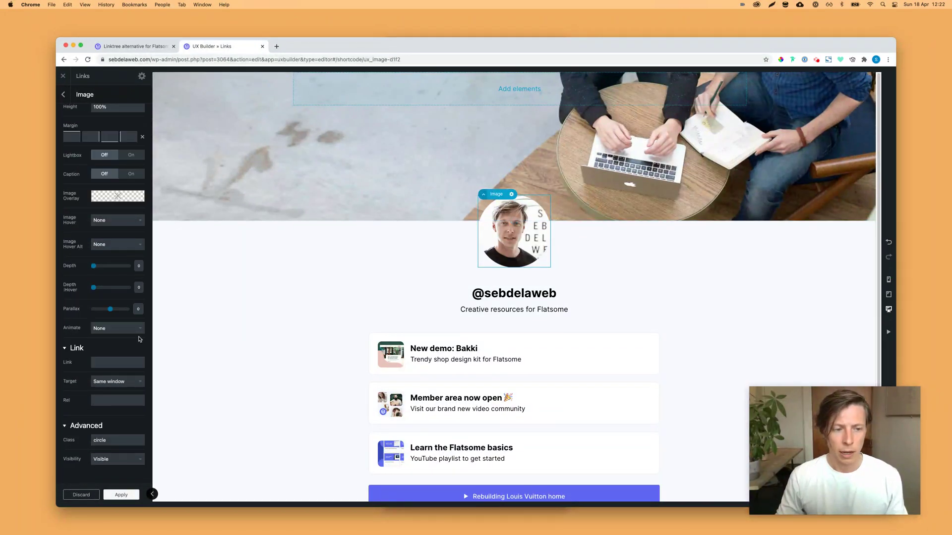
{"action": "double_click", "coordinate": [100, 440]}
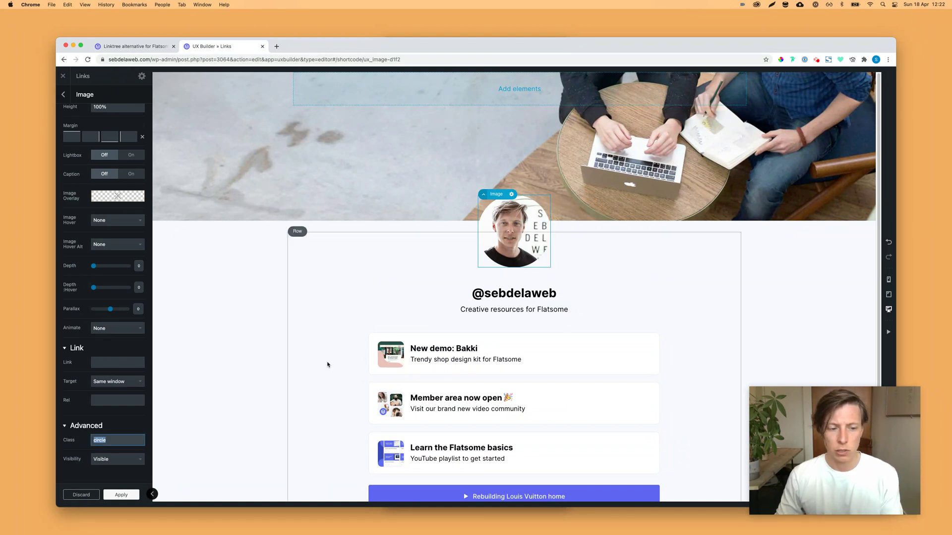
{"action": "key", "text": "BackSpace"}
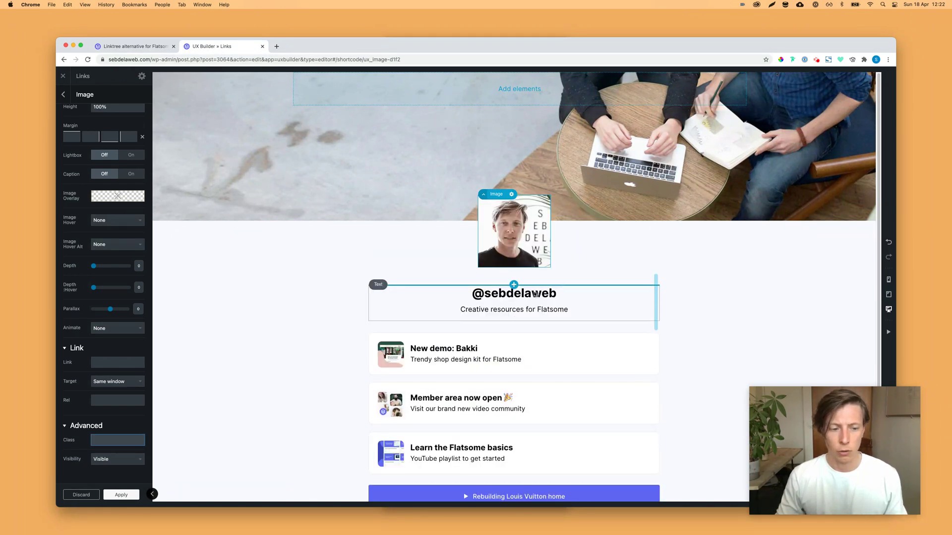
{"action": "type", "text": "circle"}
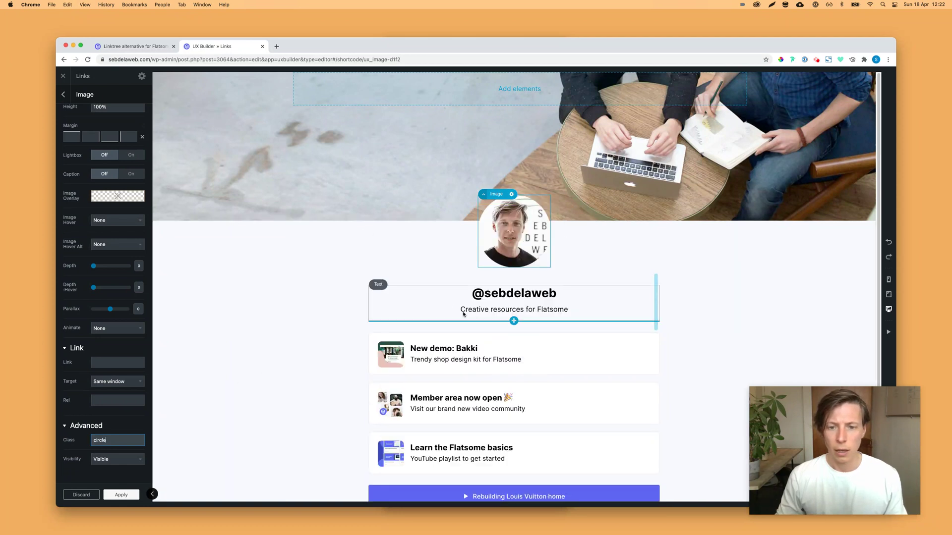
{"action": "left_click", "coordinate": [467, 308]}
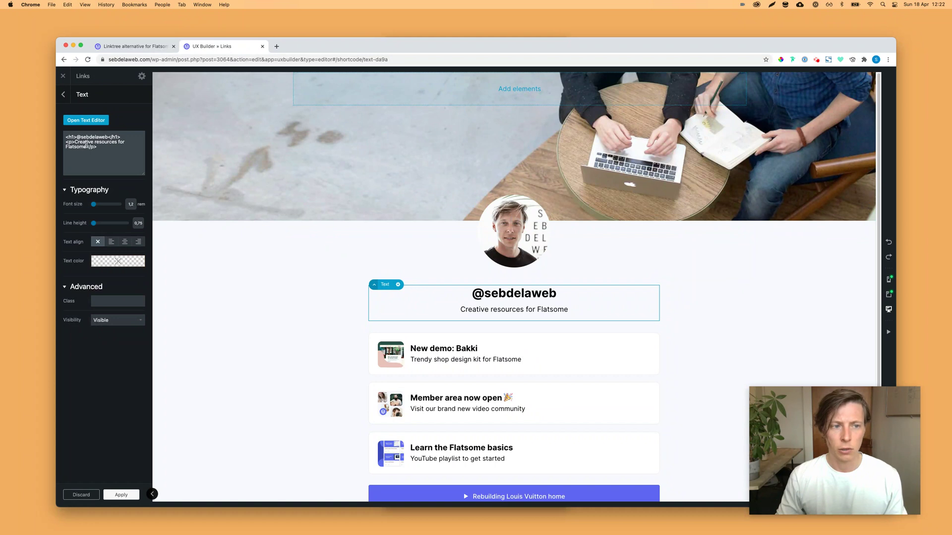
Step: Open the 'New demo: Bakki' link box and check its link address
{"action": "scroll", "coordinate": [430, 382], "scroll_direction": "down", "scroll_amount": 3}
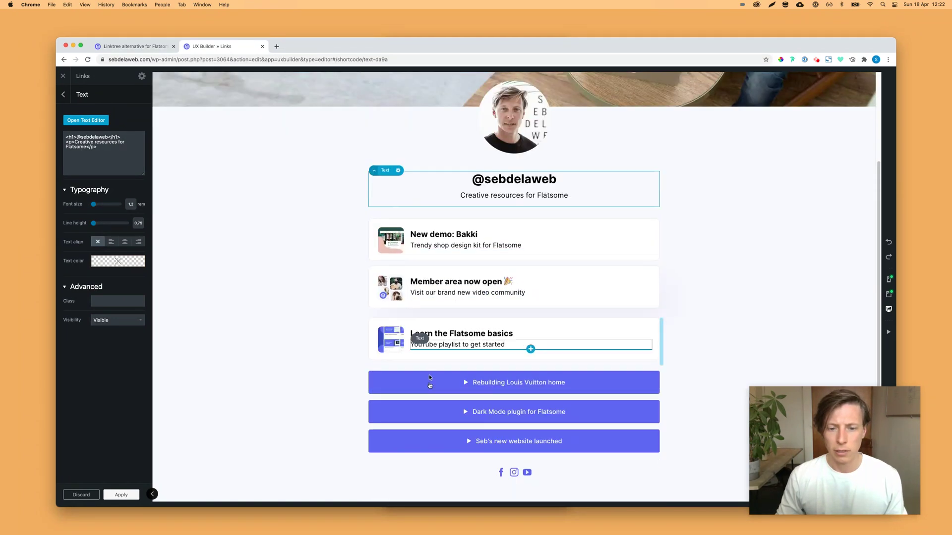
{"action": "left_click", "coordinate": [400, 244]}
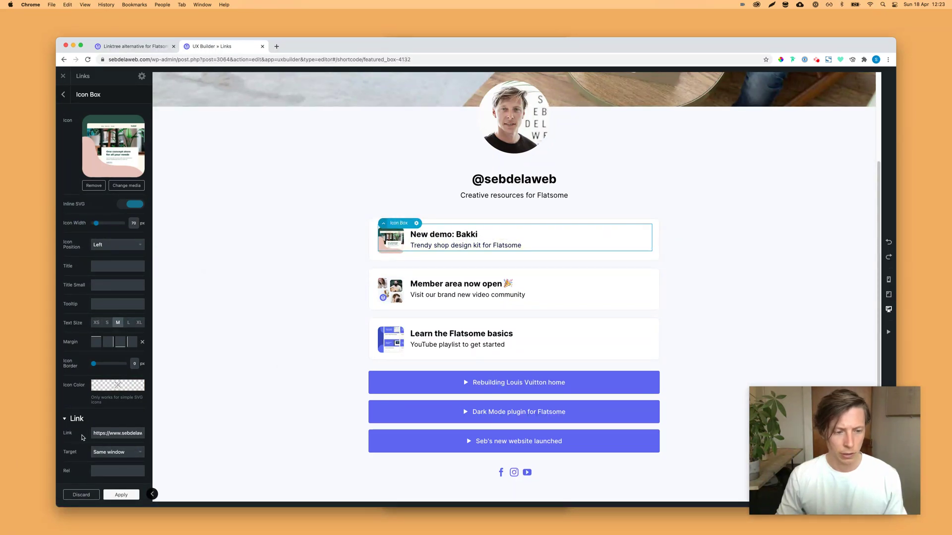
{"action": "left_click", "coordinate": [115, 433]}
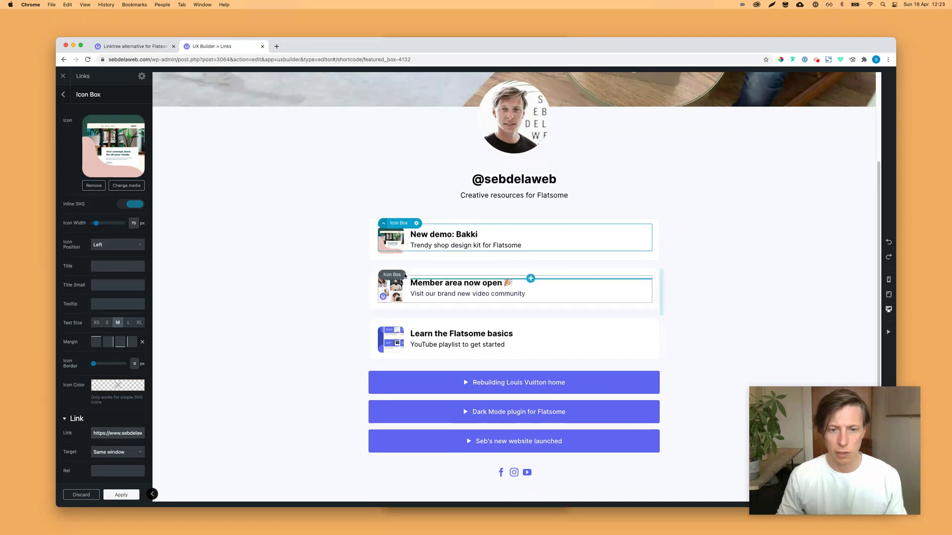
Step: Inspect the Bakki heading and subtitle, then open the 'Rebuilding Louis Vuitton home' button's settings
{"action": "left_click", "coordinate": [461, 243]}
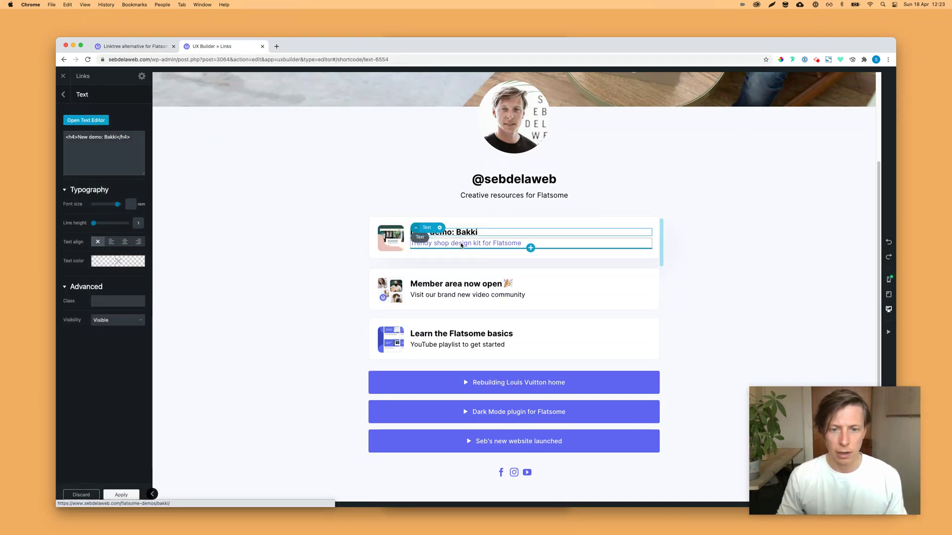
{"action": "left_click", "coordinate": [461, 243]}
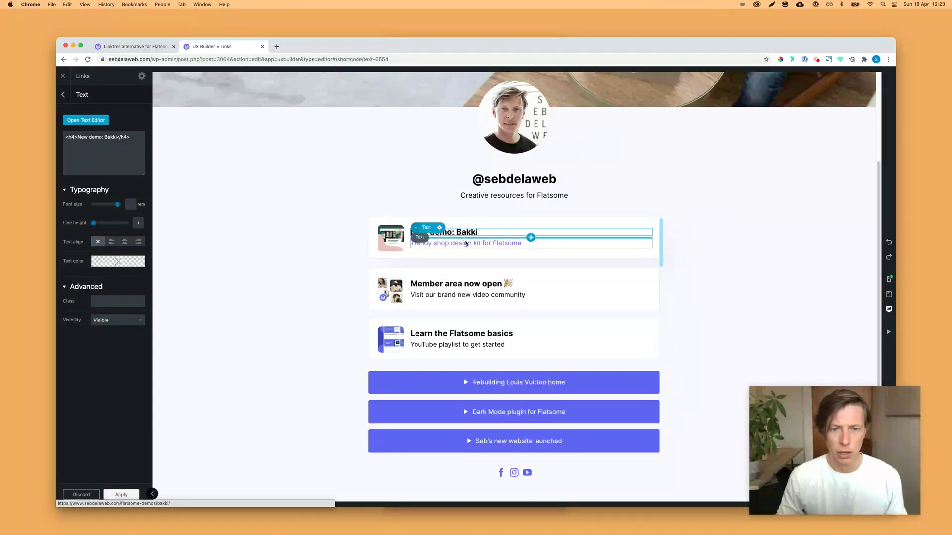
{"action": "left_click", "coordinate": [461, 233]}
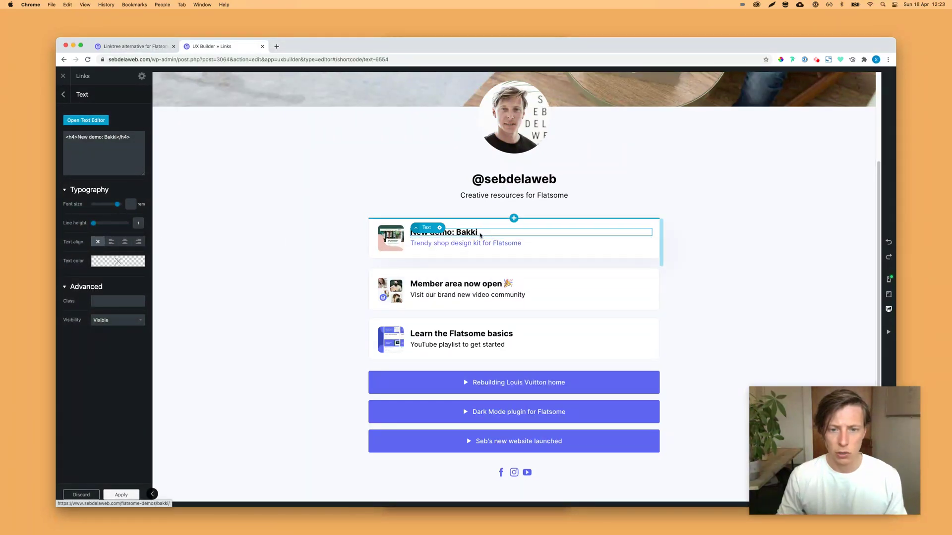
{"action": "left_click", "coordinate": [476, 243]}
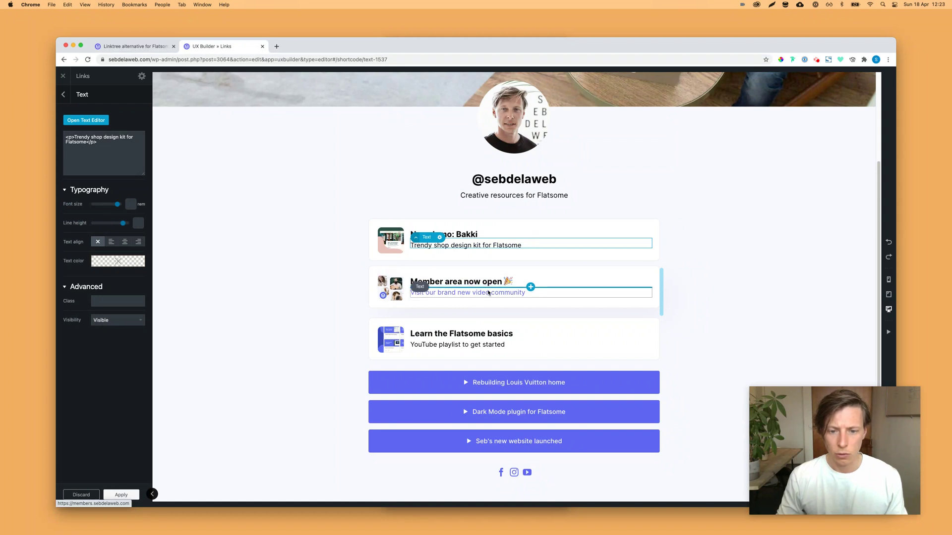
{"action": "scroll", "coordinate": [475, 303], "scroll_direction": "down", "scroll_amount": 1}
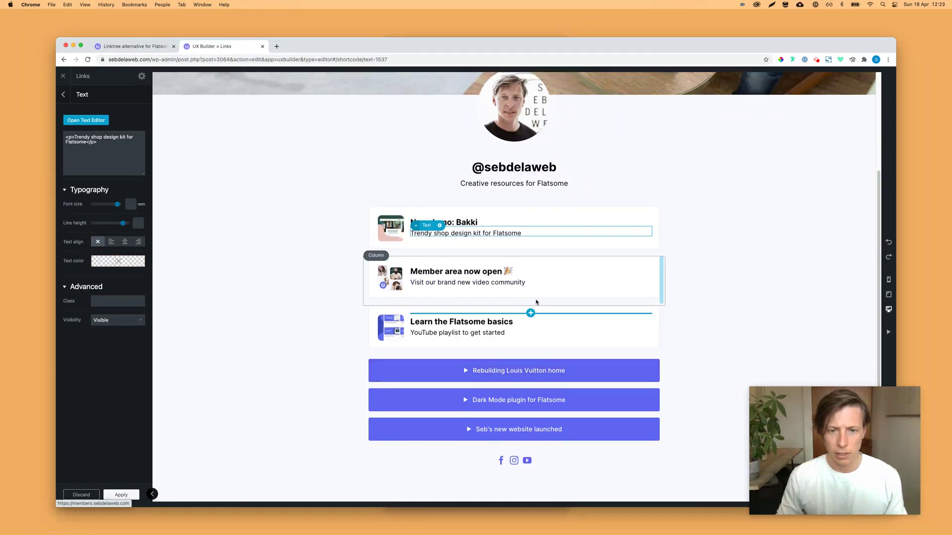
{"action": "left_click", "coordinate": [518, 379]}
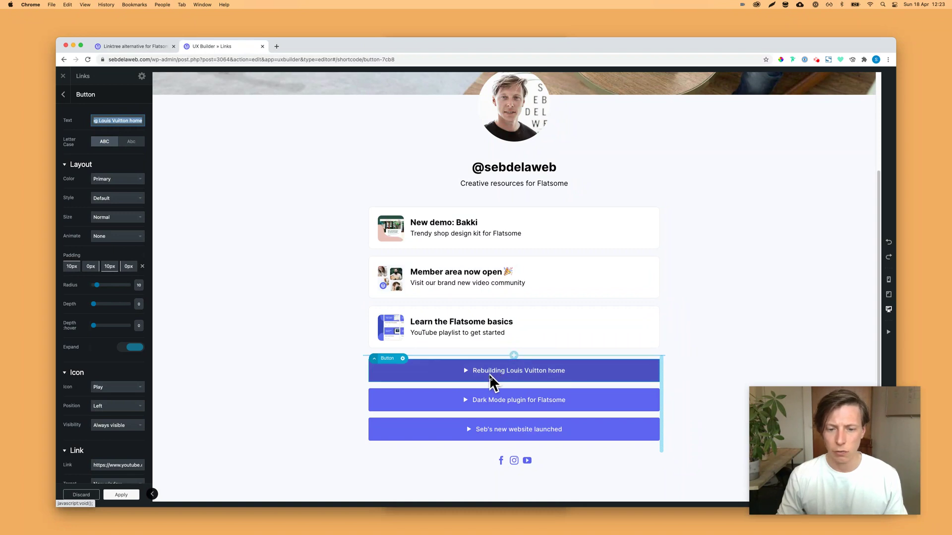
Step: Review the button's label, keep its Play icon, and select its whole link URL
{"action": "left_click", "coordinate": [516, 370]}
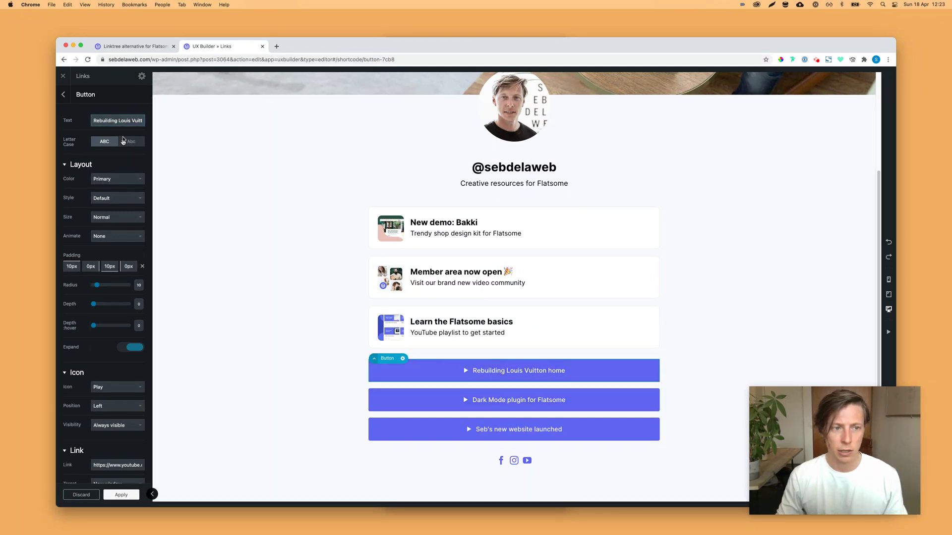
{"action": "scroll", "coordinate": [123, 140], "scroll_direction": "down", "scroll_amount": 3}
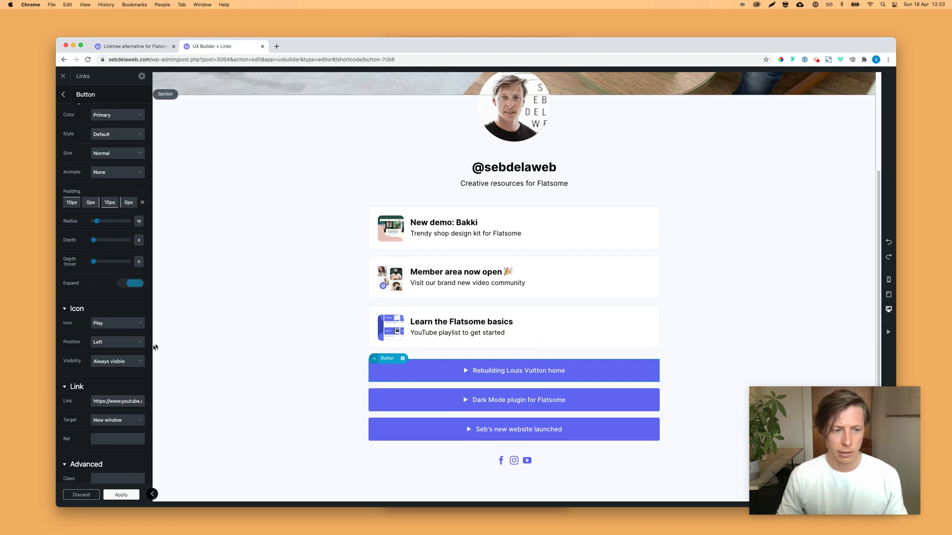
{"action": "scroll", "coordinate": [99, 297], "scroll_direction": "down", "scroll_amount": 2}
{"action": "left_click", "coordinate": [106, 284]}
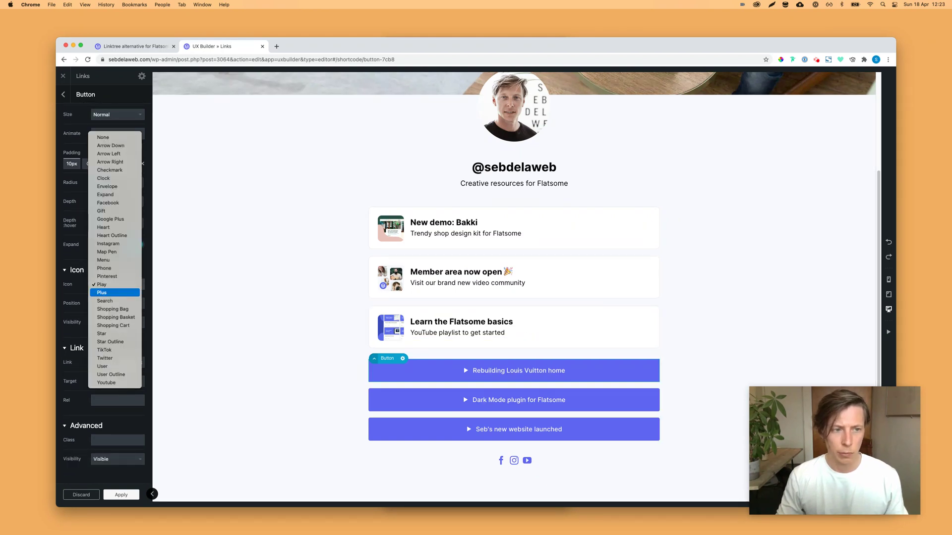
{"action": "left_click", "coordinate": [104, 292]}
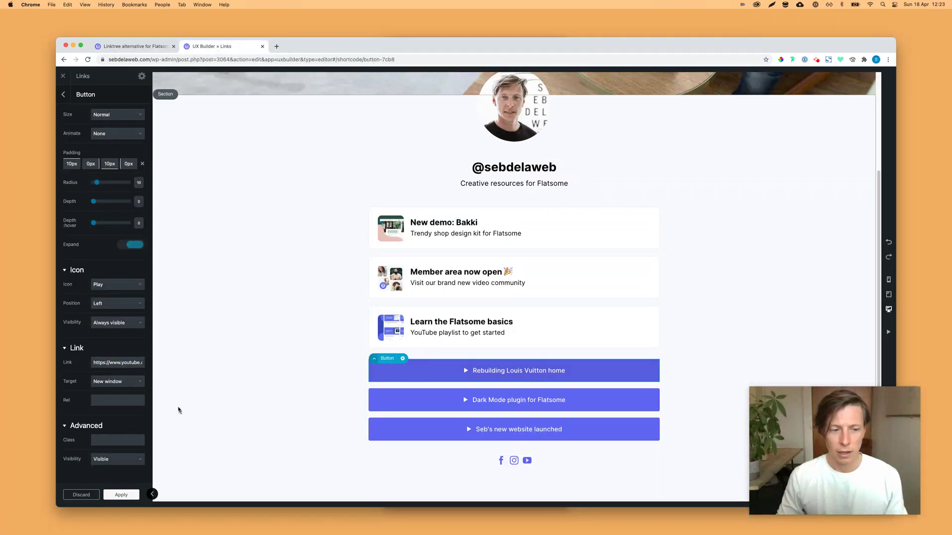
{"action": "triple_click", "coordinate": [99, 364]}
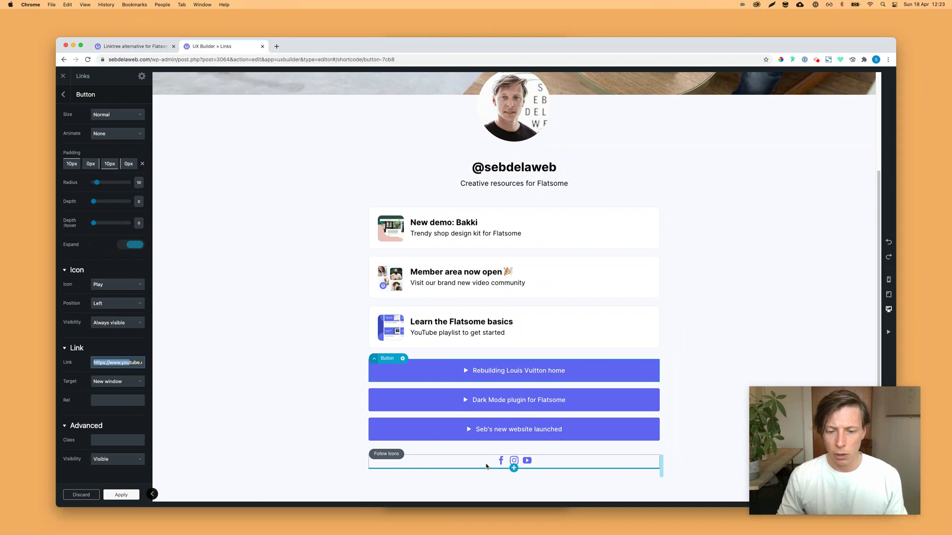
Step: Open the Follow Icons settings and preview the page at a narrower device width
{"action": "left_click", "coordinate": [486, 467]}
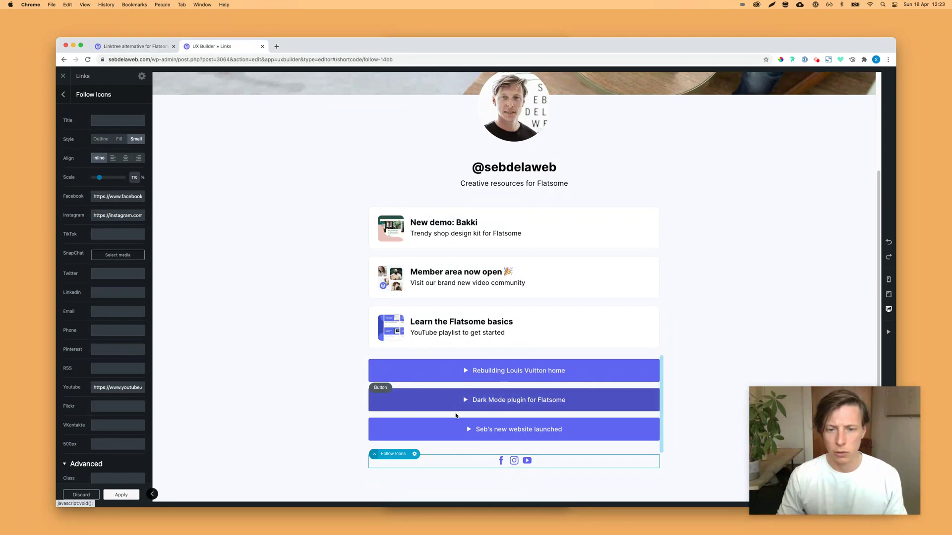
{"action": "scroll", "coordinate": [727, 301], "scroll_direction": "up", "scroll_amount": 5}
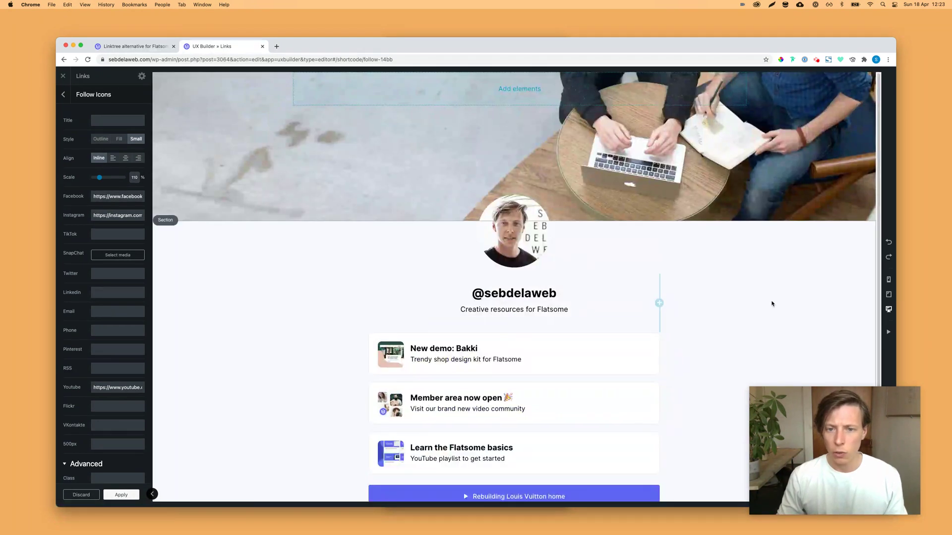
{"action": "left_click", "coordinate": [890, 298]}
Step: Preview the links page at mobile and tablet widths, then return to desktop view
{"action": "left_click", "coordinate": [889, 280]}
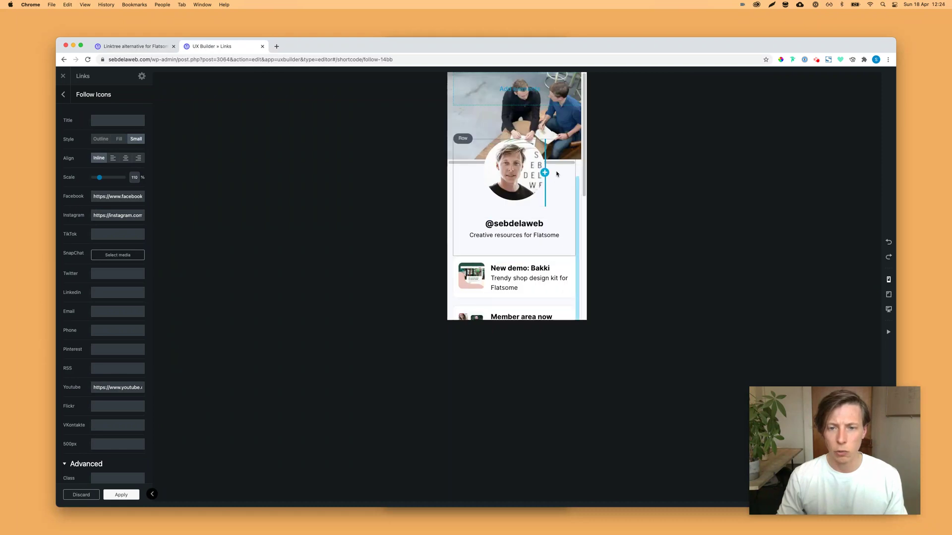
{"action": "scroll", "coordinate": [561, 224], "scroll_direction": "down", "scroll_amount": 4}
{"action": "scroll", "coordinate": [561, 222], "scroll_direction": "up", "scroll_amount": 4}
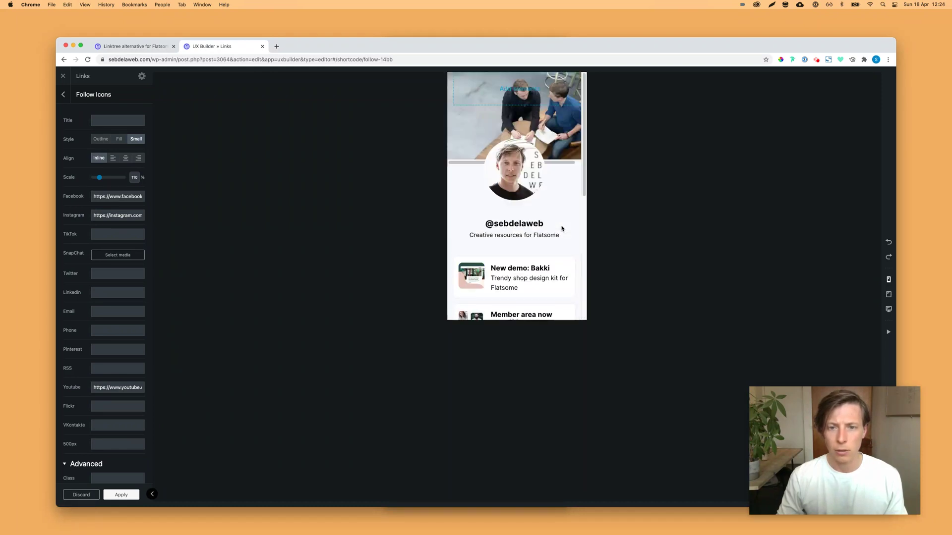
{"action": "left_click", "coordinate": [890, 296]}
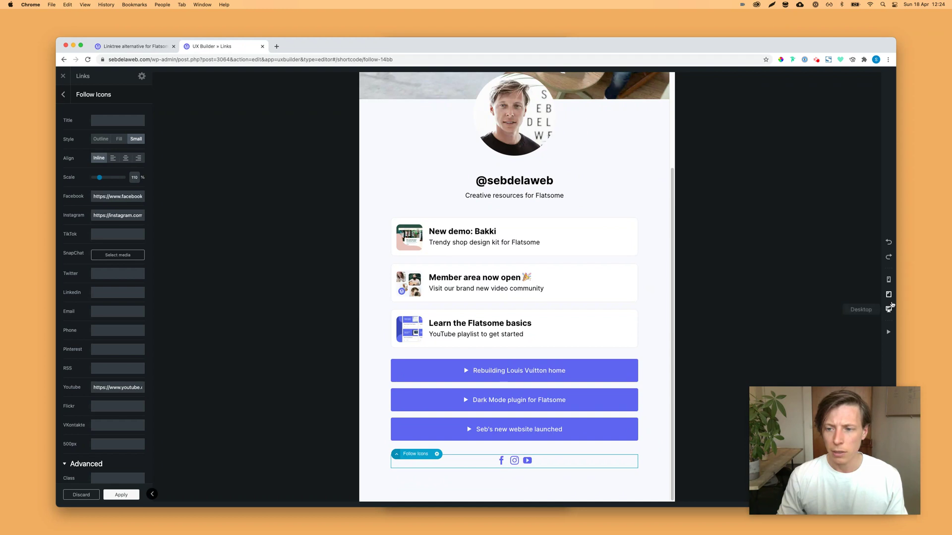
{"action": "left_click", "coordinate": [889, 309]}
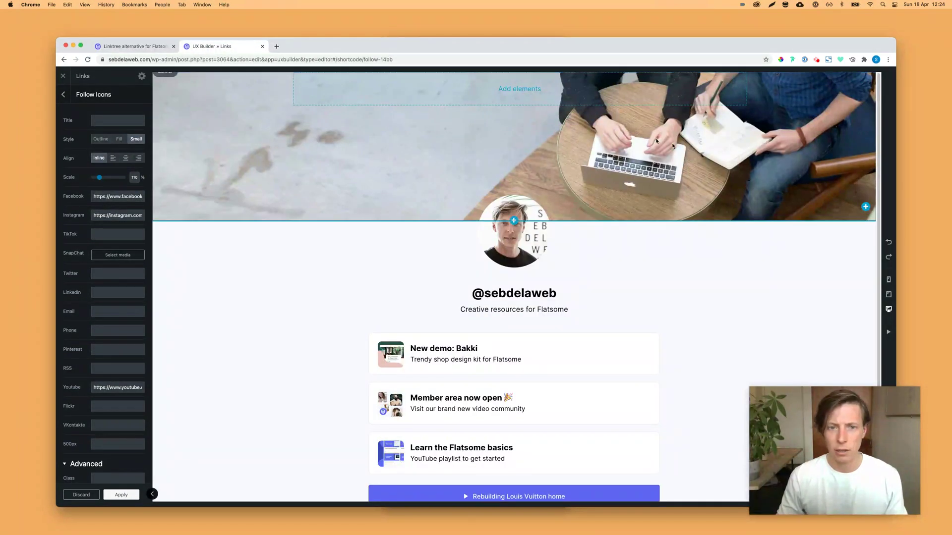
Step: Check the hero banner at mobile width, then go back to the Linktree alternative member post
{"action": "left_click", "coordinate": [680, 144]}
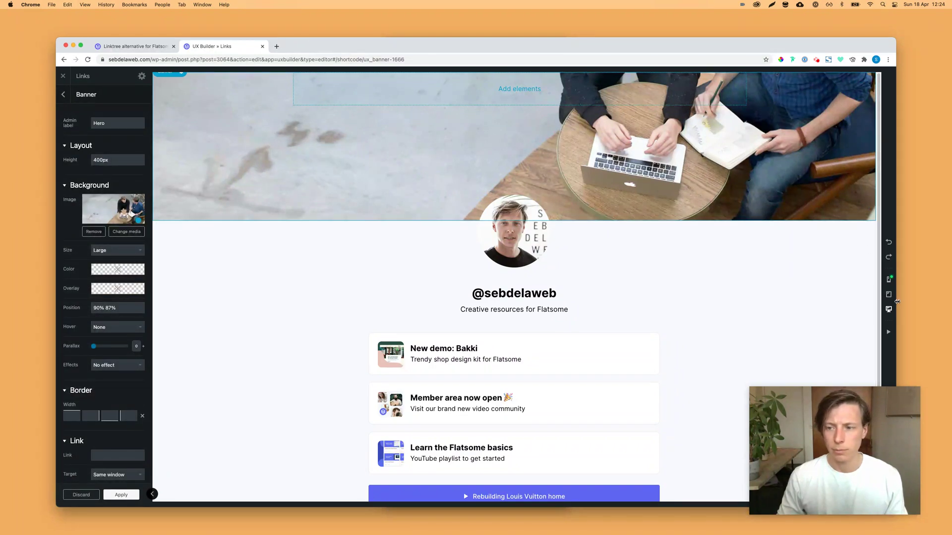
{"action": "left_click", "coordinate": [889, 280]}
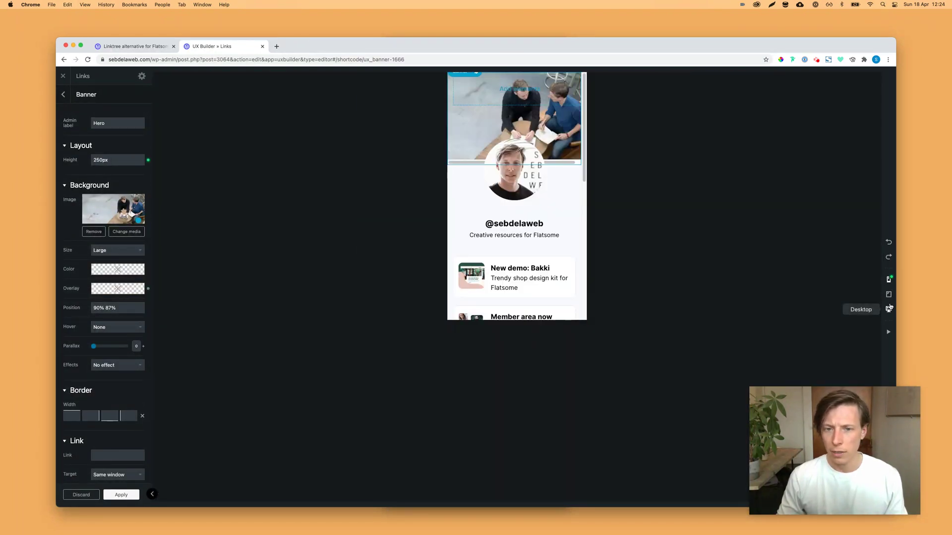
{"action": "left_click", "coordinate": [889, 309]}
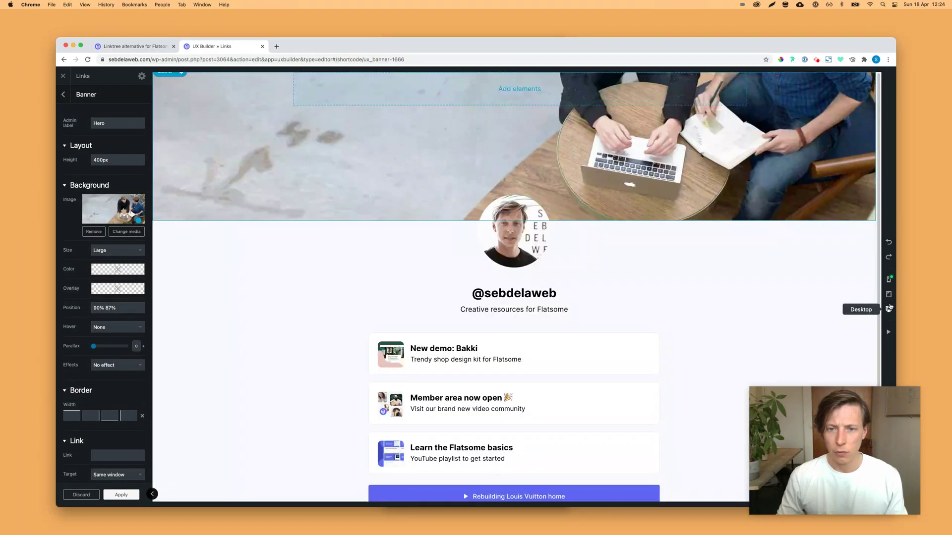
{"action": "left_click", "coordinate": [150, 49]}
{"action": "left_click", "coordinate": [739, 213]}
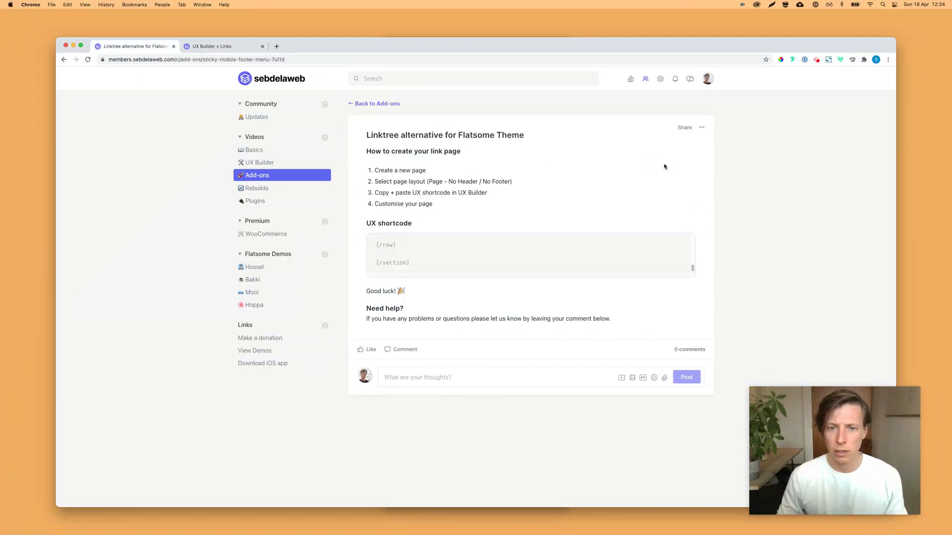